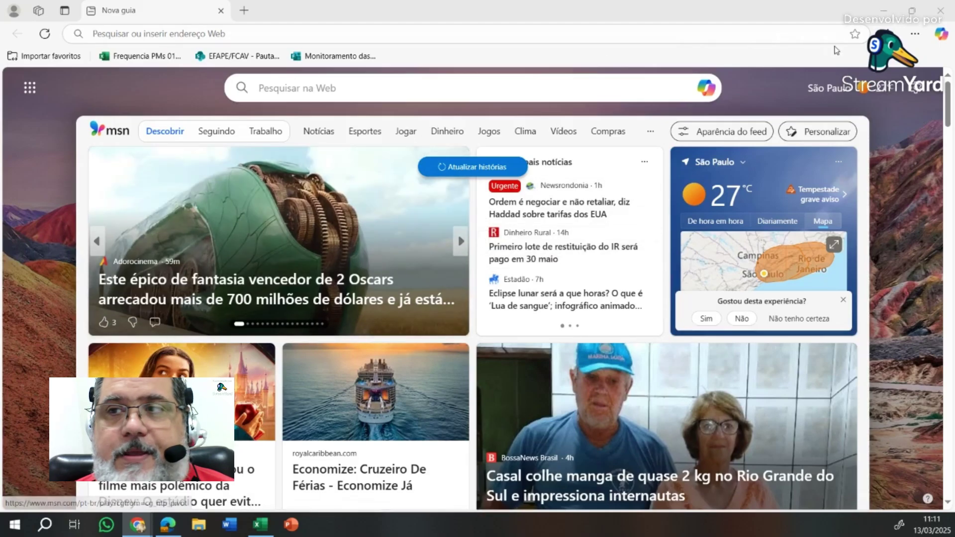
# - Open a new InPrivate window from Edge's Settings and more menu
pyautogui.click(915, 34)
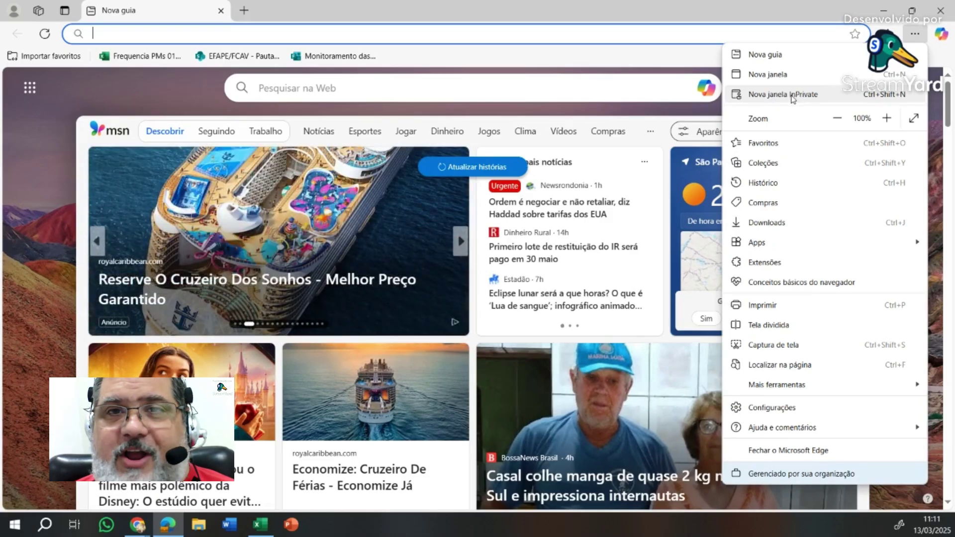
pyautogui.click(796, 96)
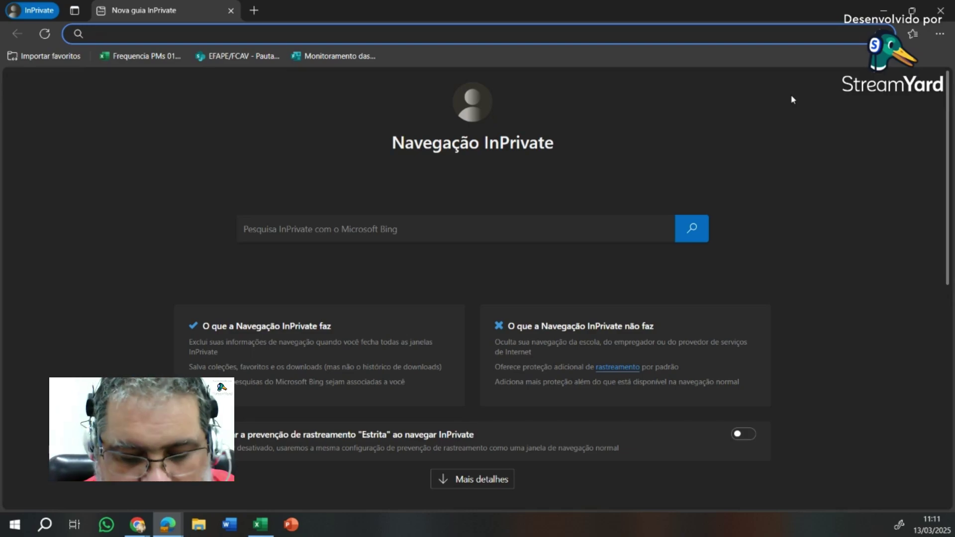
# - Search Bing for 'office 365 login' and open the Office 365 login result
pyautogui.write('offcie')
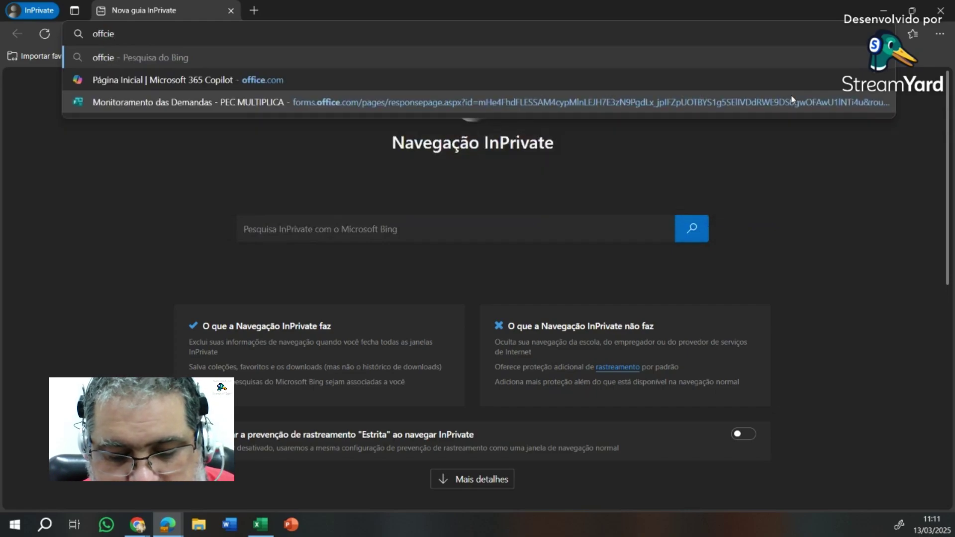
pyautogui.press('BackSpace')
pyautogui.press('BackSpace')
pyautogui.press('BackSpace')
pyautogui.write('i')
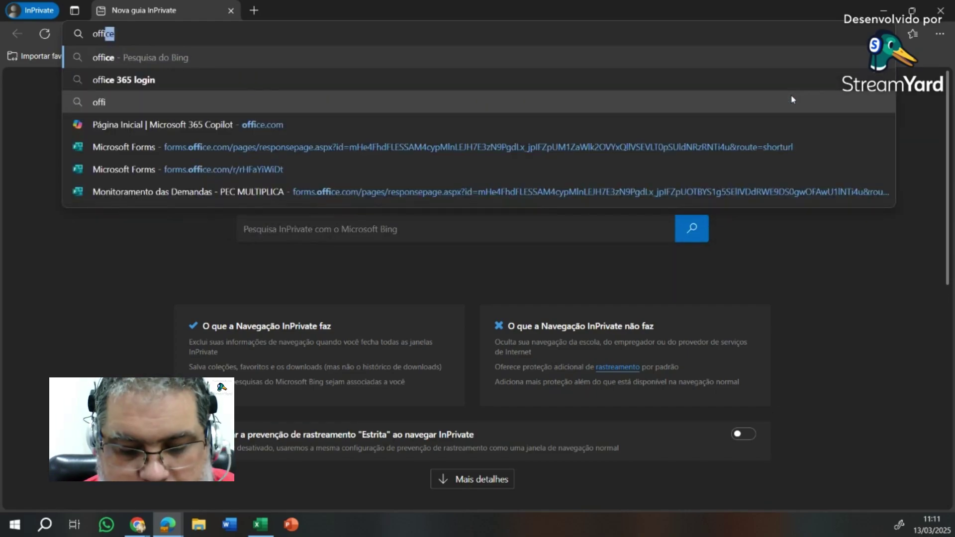
pyautogui.write('cxe 365 login')
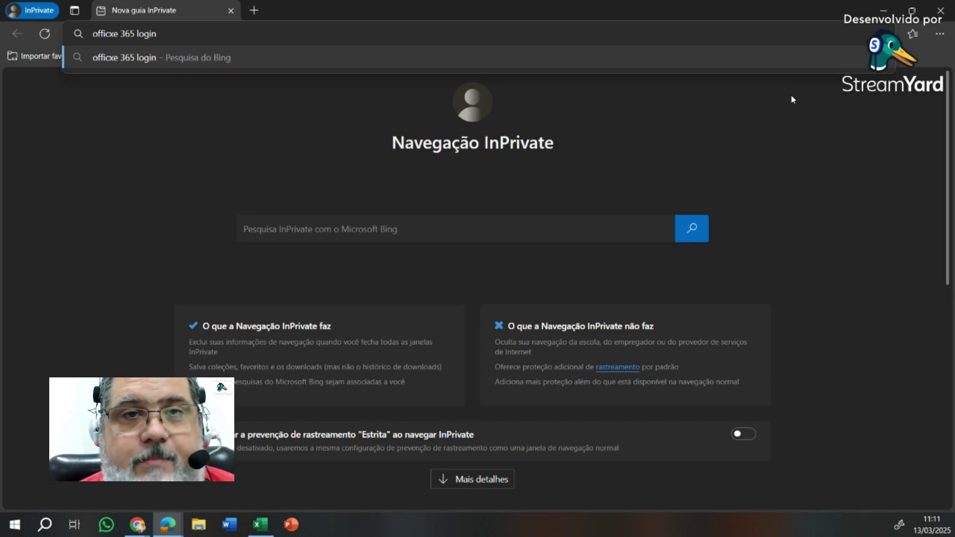
pyautogui.press('Left')
pyautogui.press('Left')
pyautogui.press('Left')
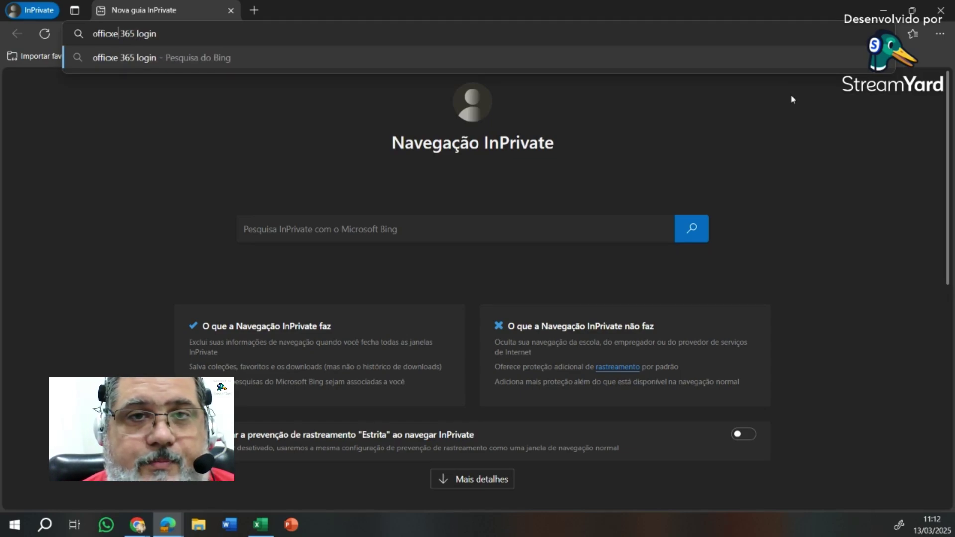
pyautogui.press('Delete')
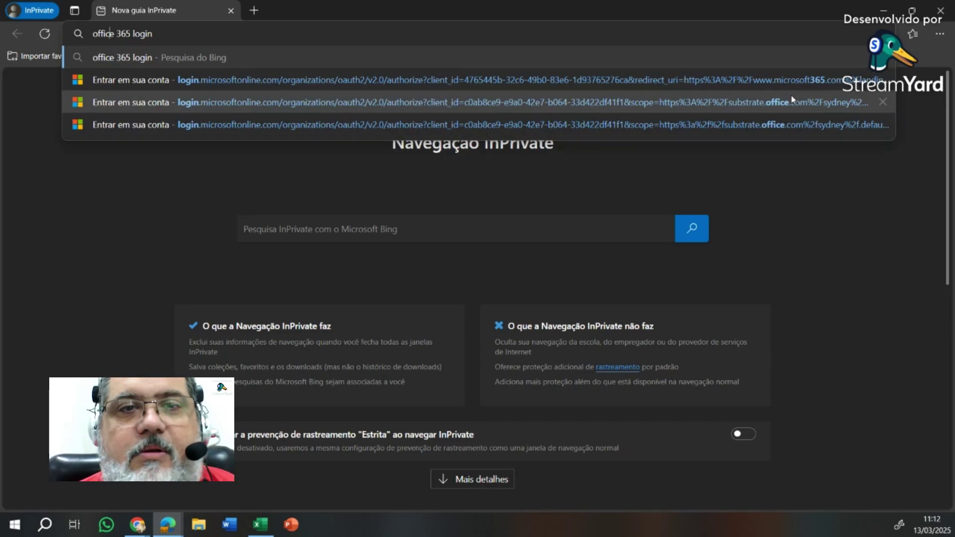
pyautogui.press('Return')
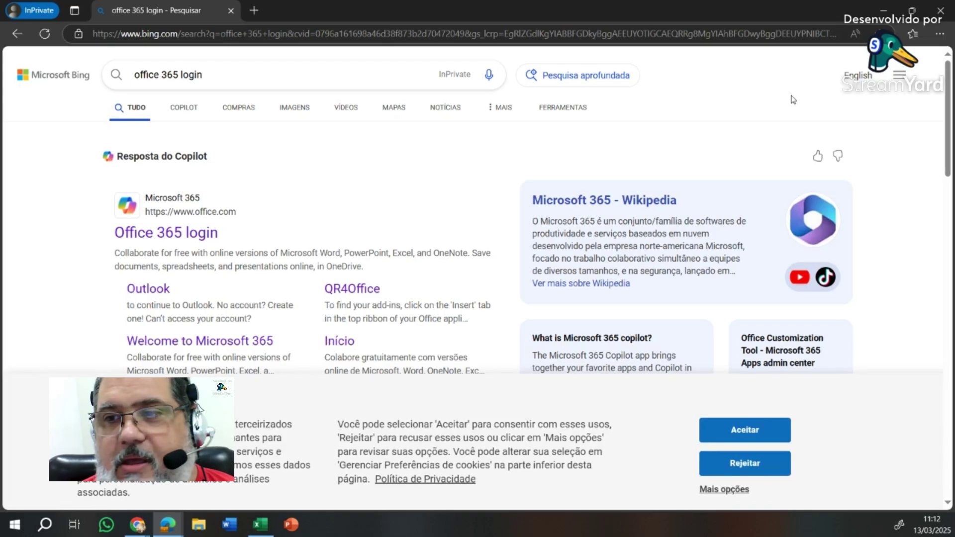
pyautogui.click(158, 234)
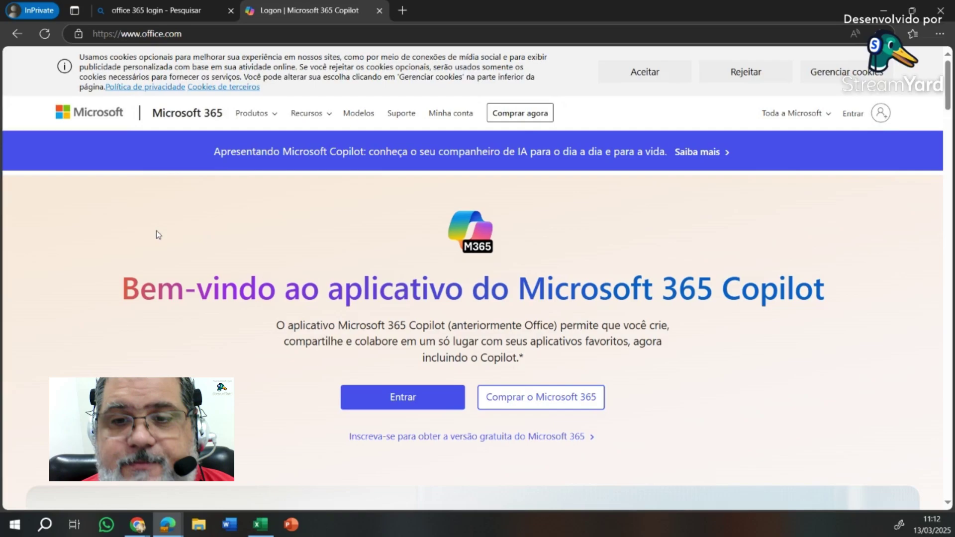
# - Sign in to Microsoft 365 with the school account e-mail and its password
pyautogui.click(423, 403)
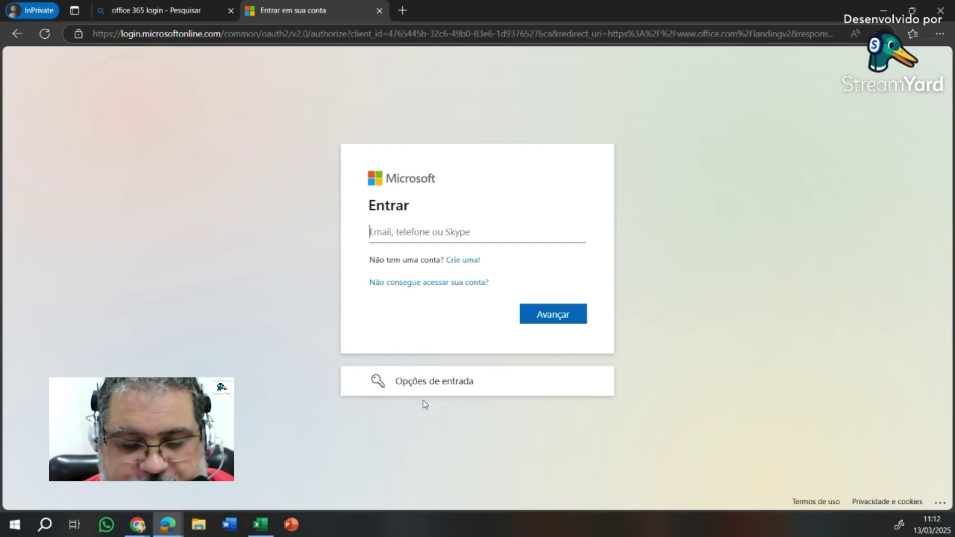
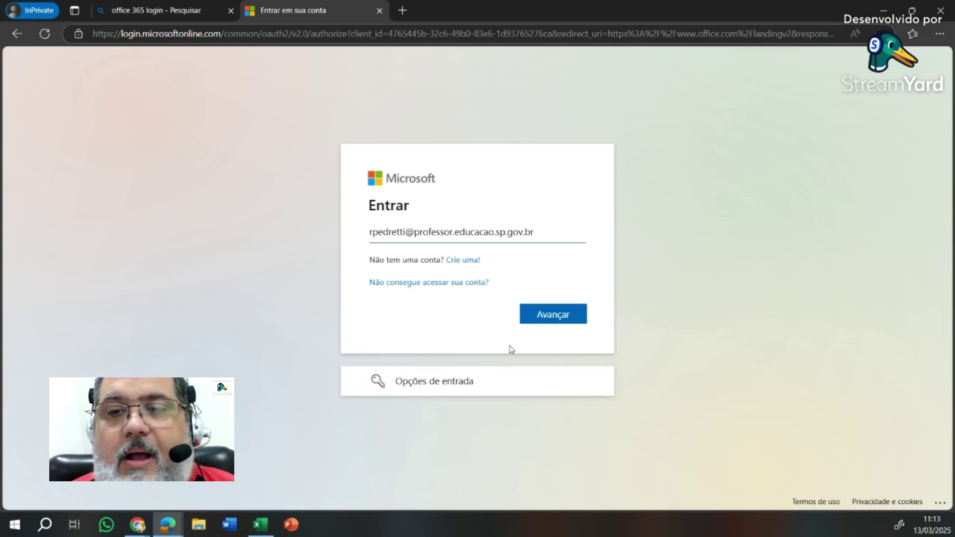
pyautogui.click(541, 323)
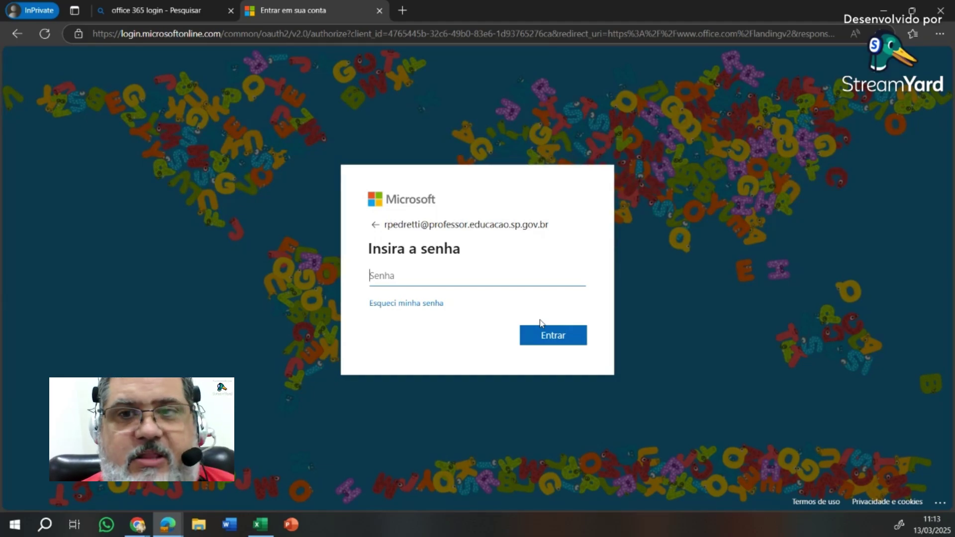
pyautogui.write('••••••••')
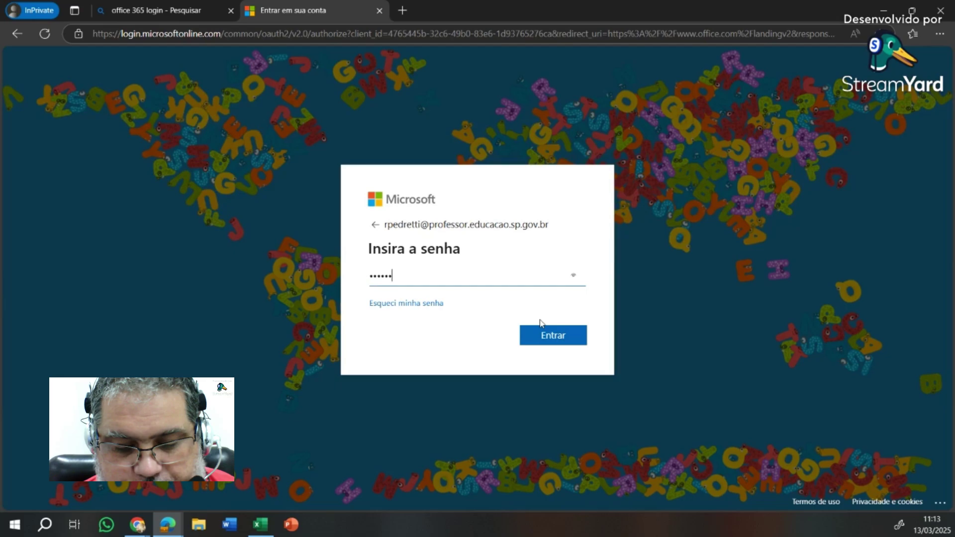
pyautogui.press('Return')
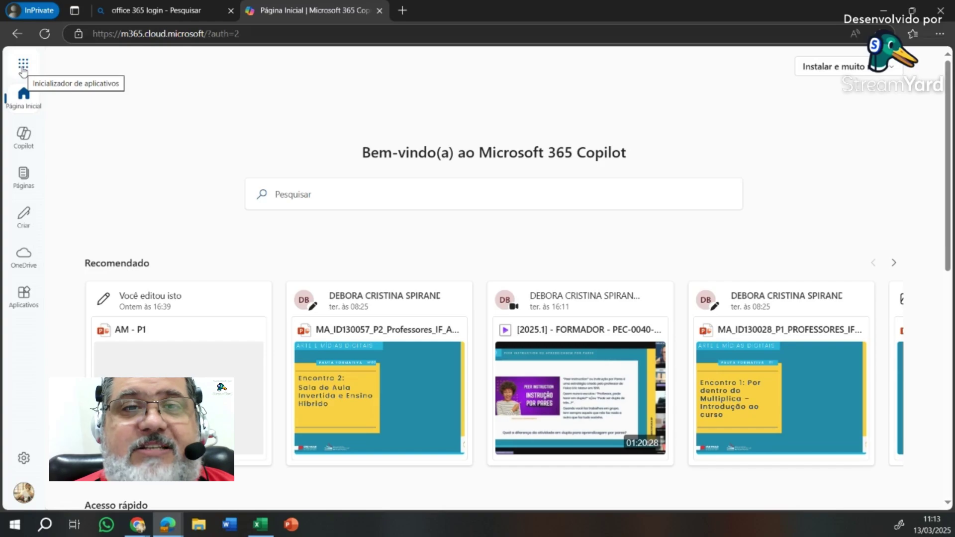
# - Launch Microsoft Teams from the Microsoft 365 app launcher
pyautogui.click(23, 65)
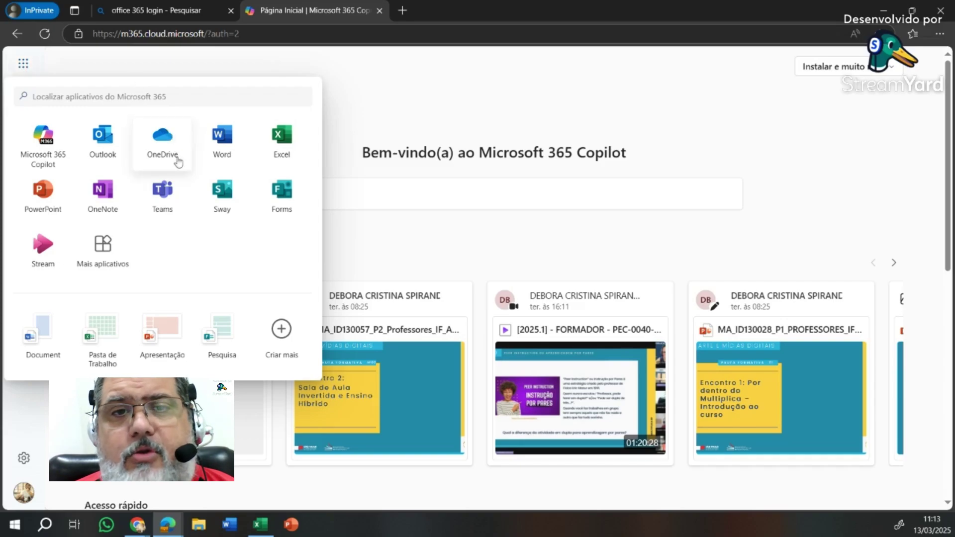
pyautogui.click(165, 198)
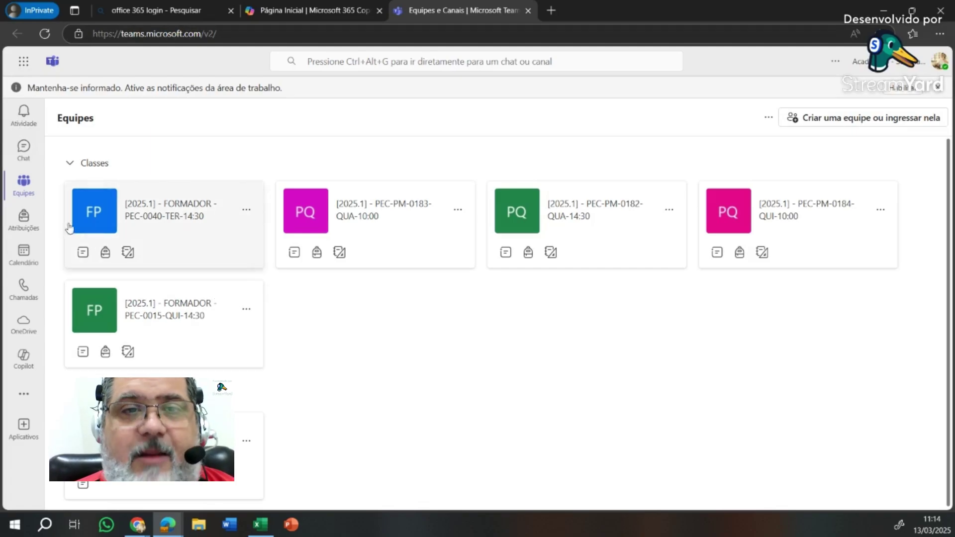
# - Go to the Equipes list and open the [2025.1] - PEC-PM-0184-QUI-10:00 team
pyautogui.click(23, 148)
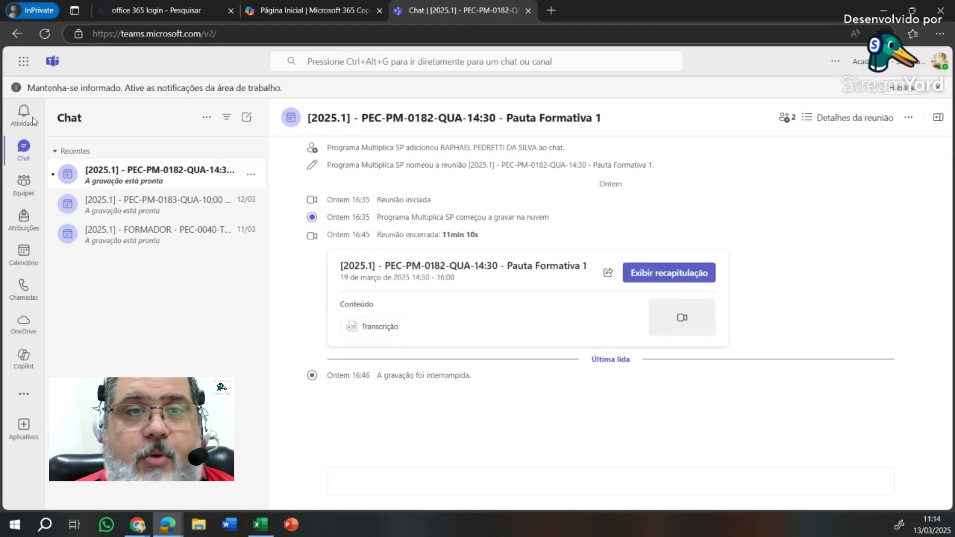
pyautogui.click(18, 114)
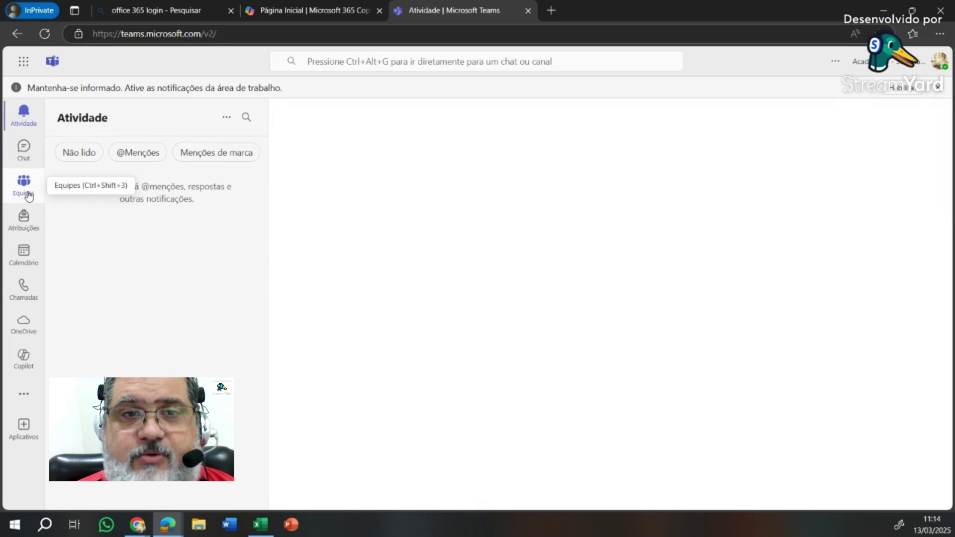
pyautogui.click(24, 187)
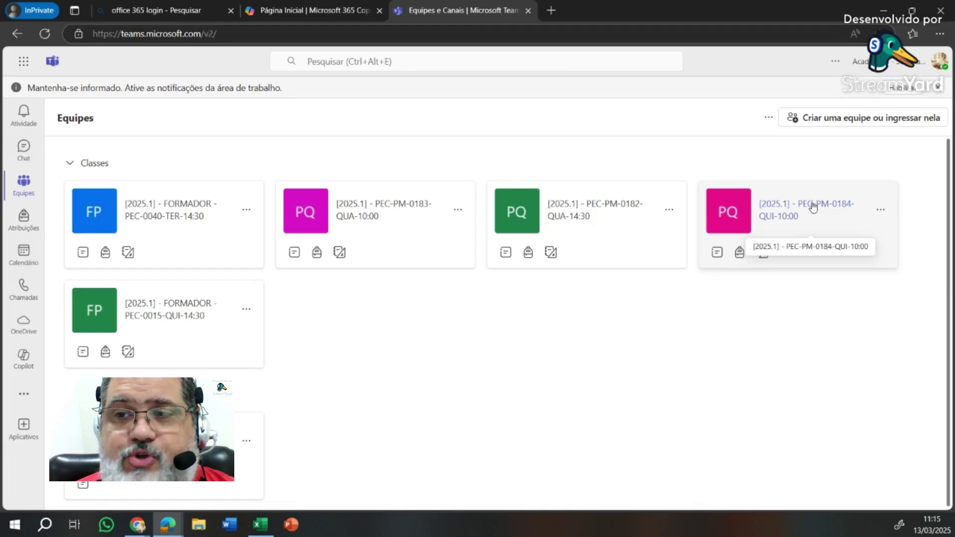
pyautogui.click(813, 207)
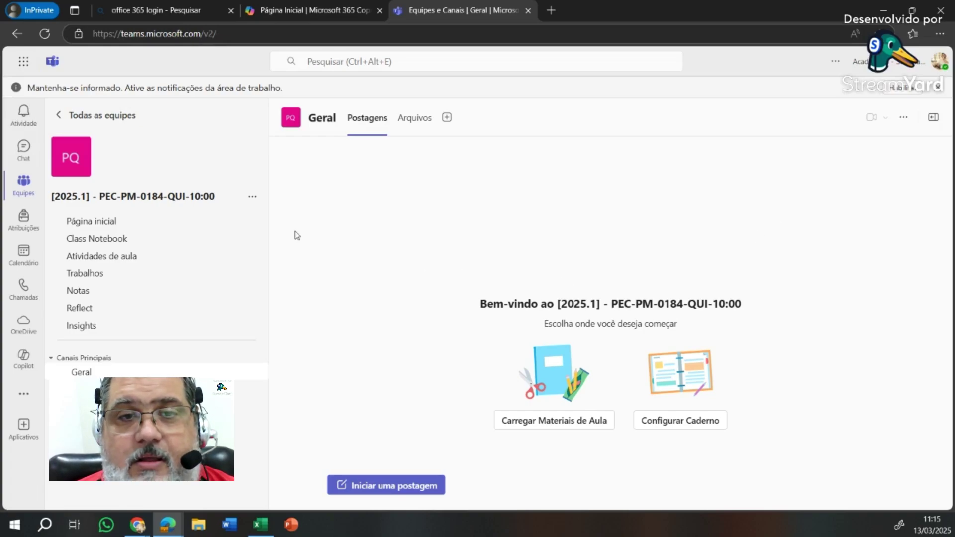
# - Choose 'Gerenciar equipe' from the PEC-PM-0184-QUI-10:00 team's options menu
pyautogui.moveTo(52, 198); pyautogui.dragTo(217, 197)
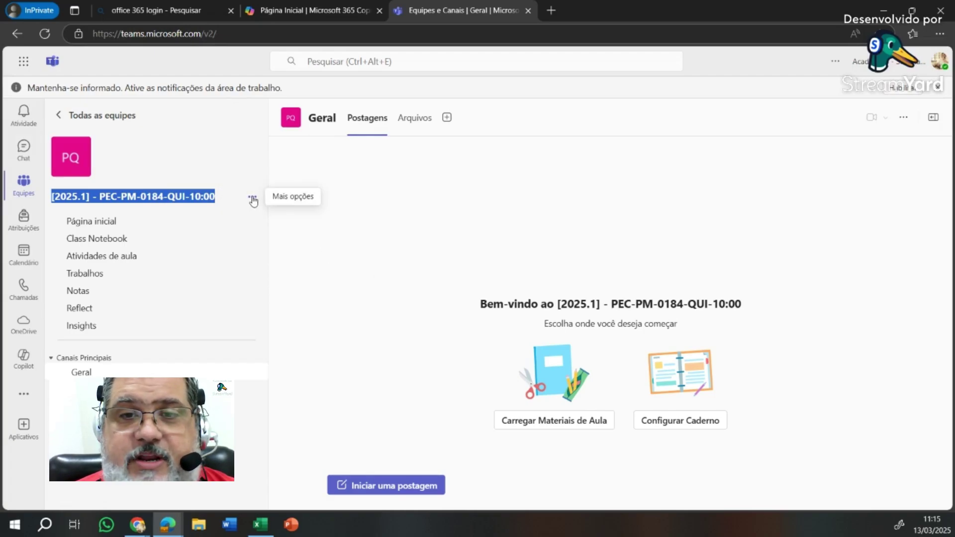
pyautogui.click(253, 199)
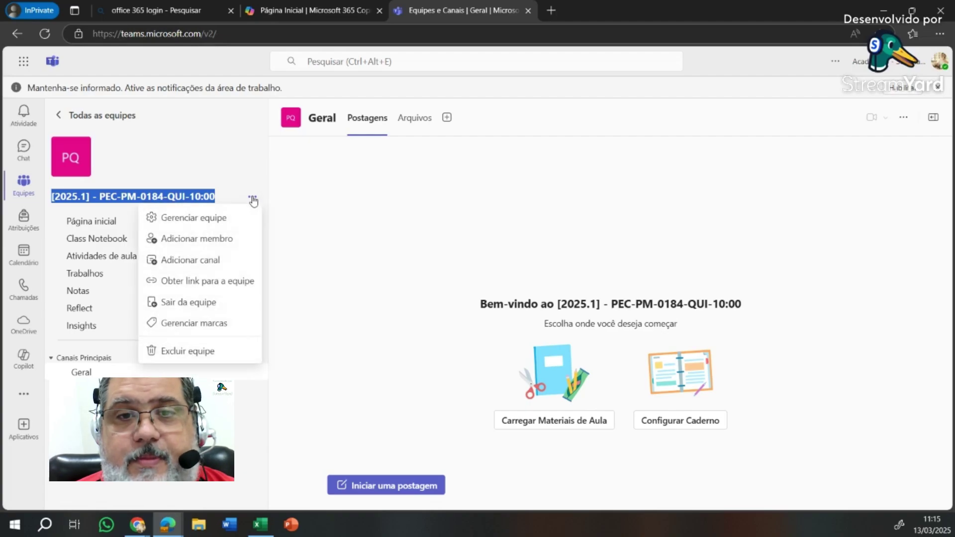
pyautogui.click(216, 220)
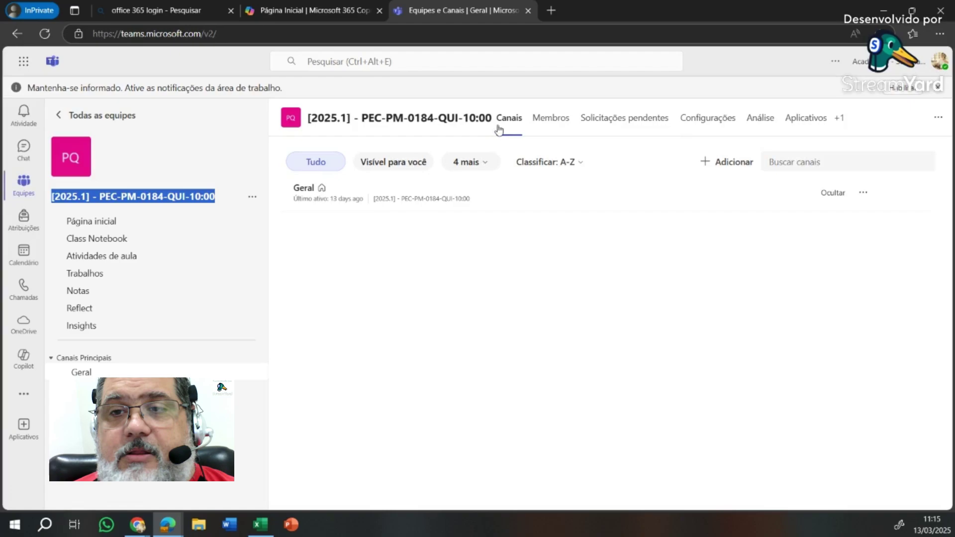
# - Check the team owner on the Membros tab, then go to 'Atividades de aula'
pyautogui.click(551, 119)
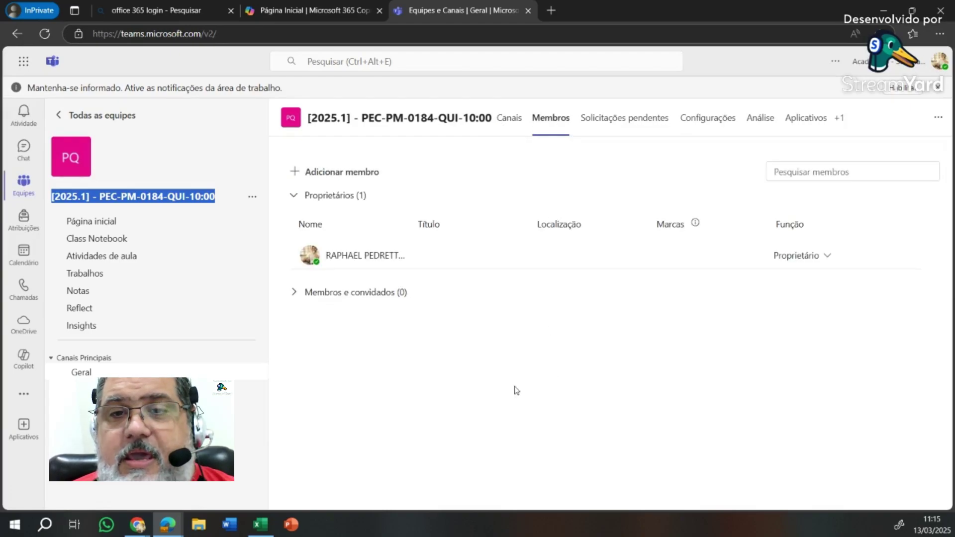
pyautogui.moveTo(405, 255)
pyautogui.mouseDown()
pyautogui.moveTo(344, 260)
pyautogui.moveTo(404, 255)
pyautogui.mouseUp()
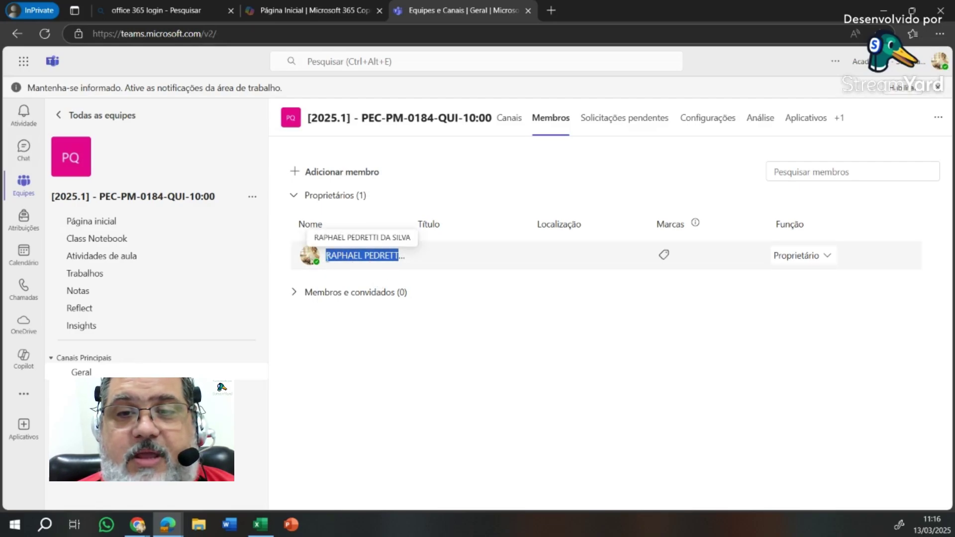
pyautogui.click(342, 258)
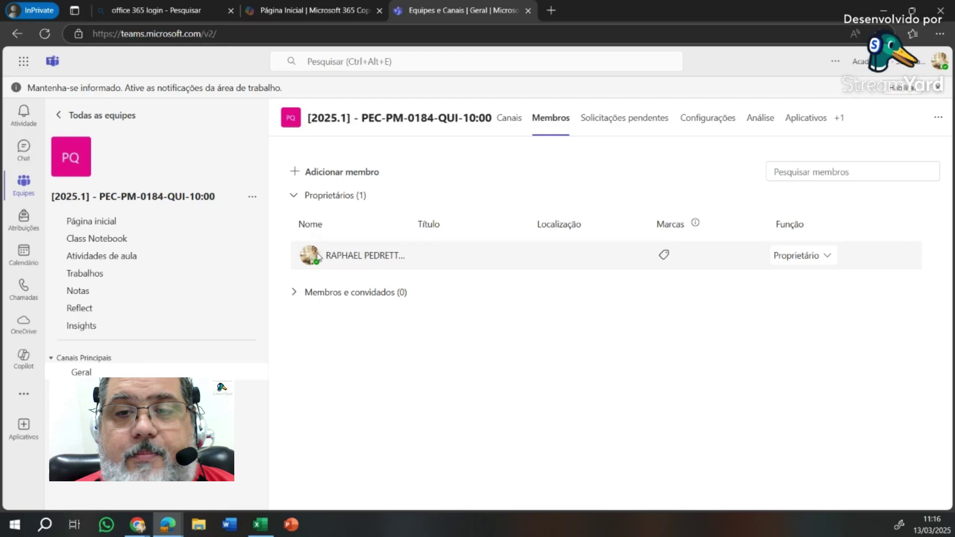
pyautogui.moveTo(318, 257)
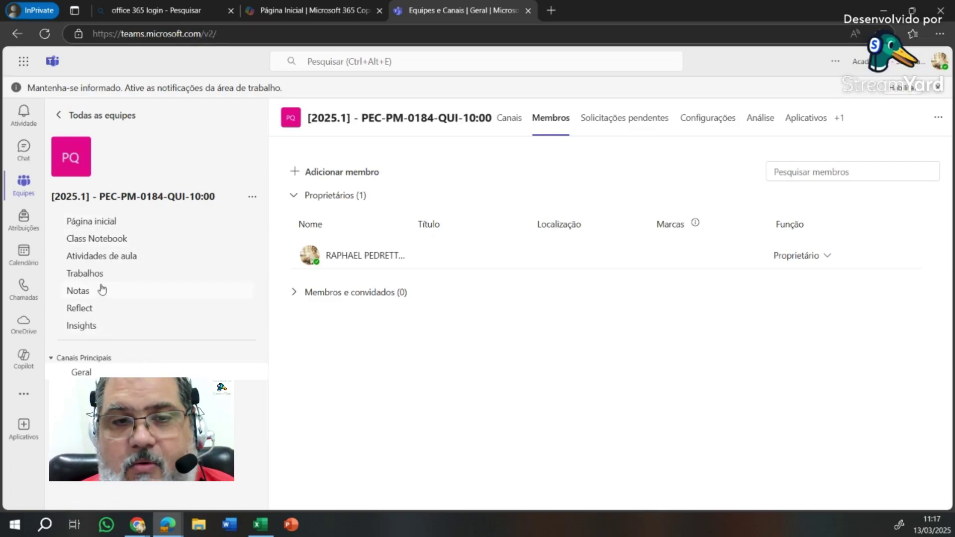
pyautogui.click(105, 256)
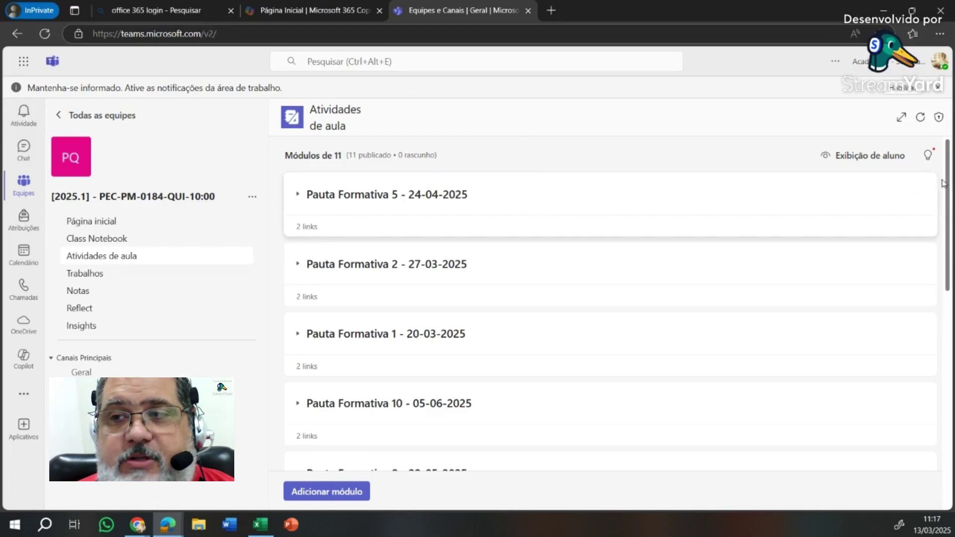
pyautogui.moveTo(946, 182); pyautogui.dragTo(951, 421)
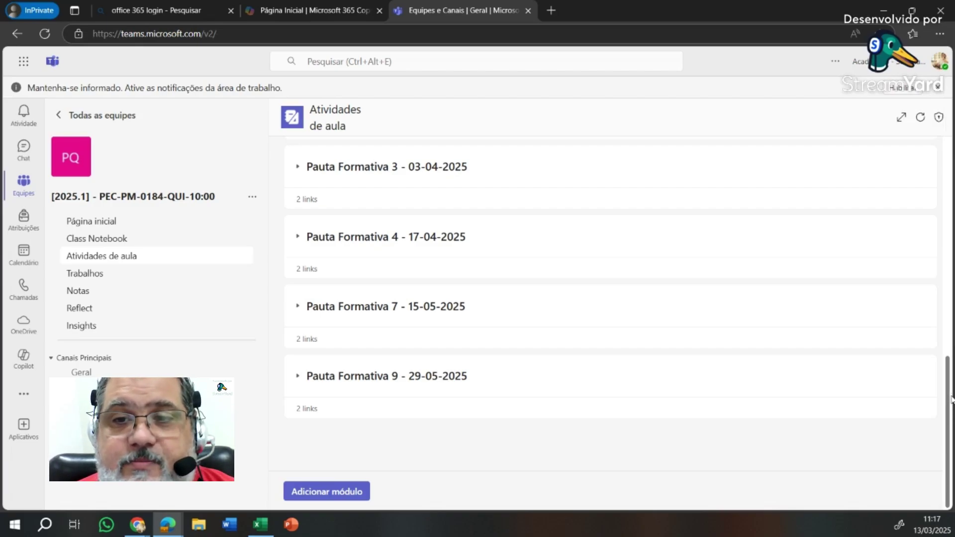
pyautogui.moveTo(951, 400); pyautogui.dragTo(945, 155)
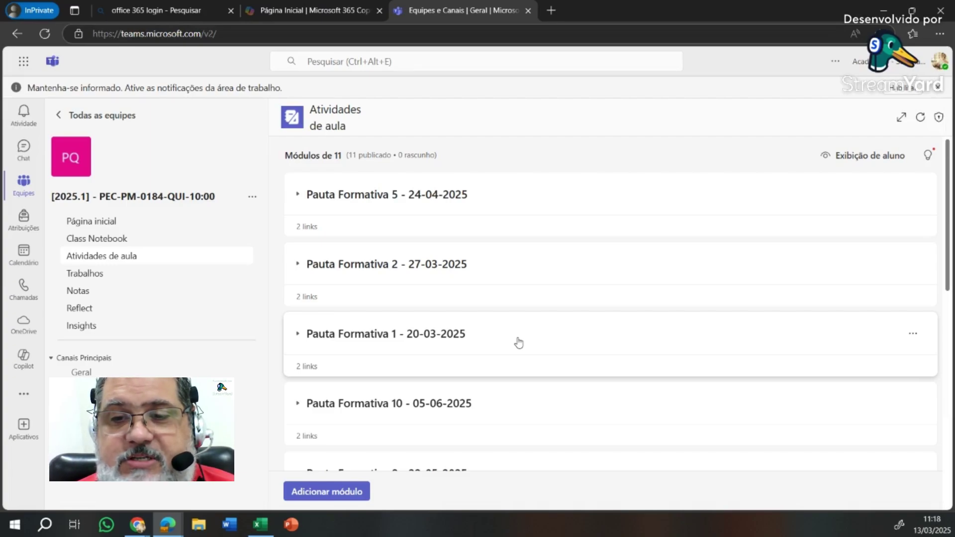
# - Move Pauta Formativa 1 to the top, and modules 2, 8 and 6 into their places
pyautogui.moveTo(519, 339); pyautogui.dragTo(518, 326)
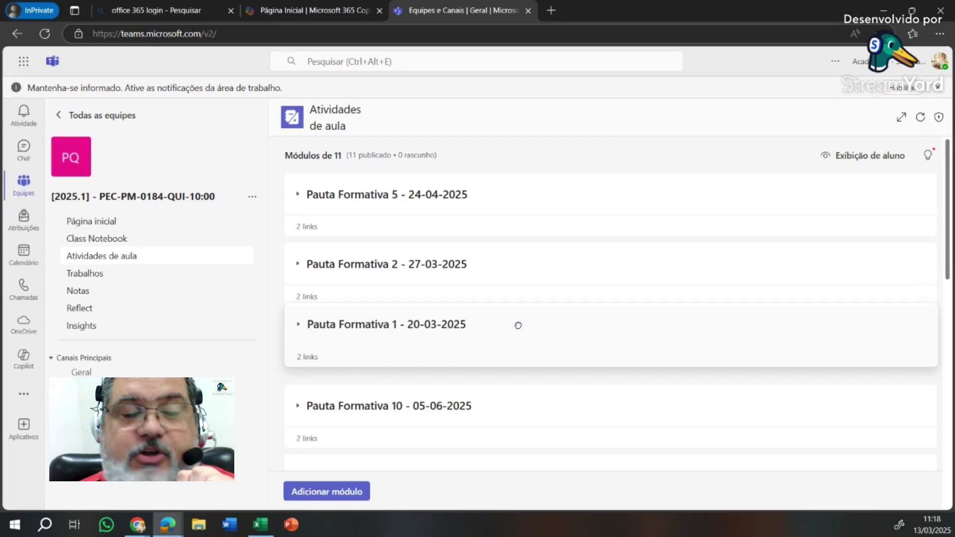
pyautogui.moveTo(519, 325); pyautogui.dragTo(513, 193)
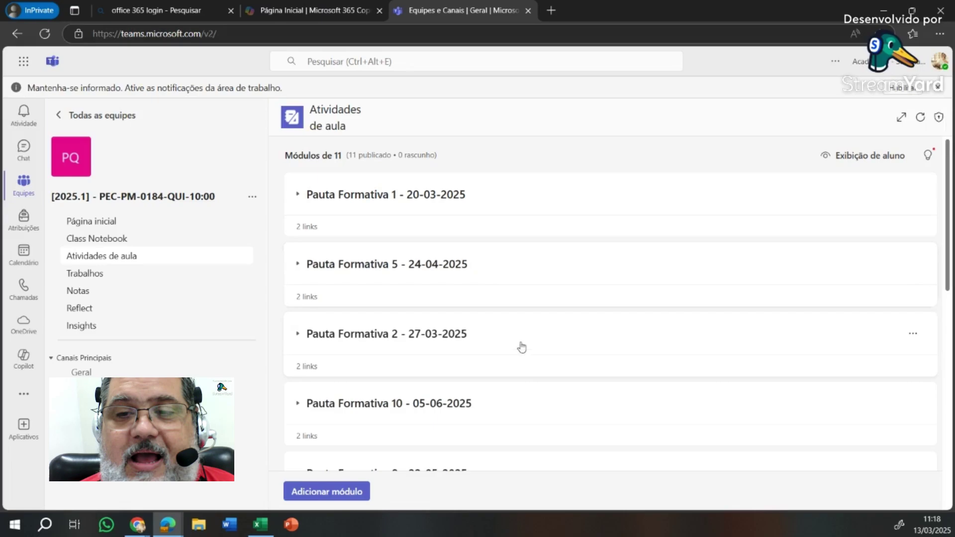
pyautogui.moveTo(521, 345); pyautogui.dragTo(517, 266)
pyautogui.scroll(-1, 527, 363)
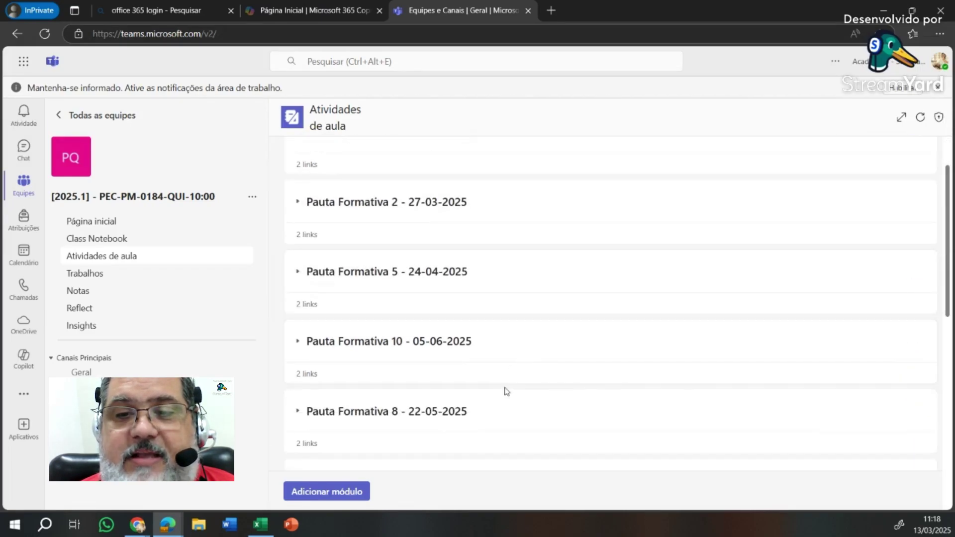
pyautogui.moveTo(505, 418); pyautogui.dragTo(506, 346)
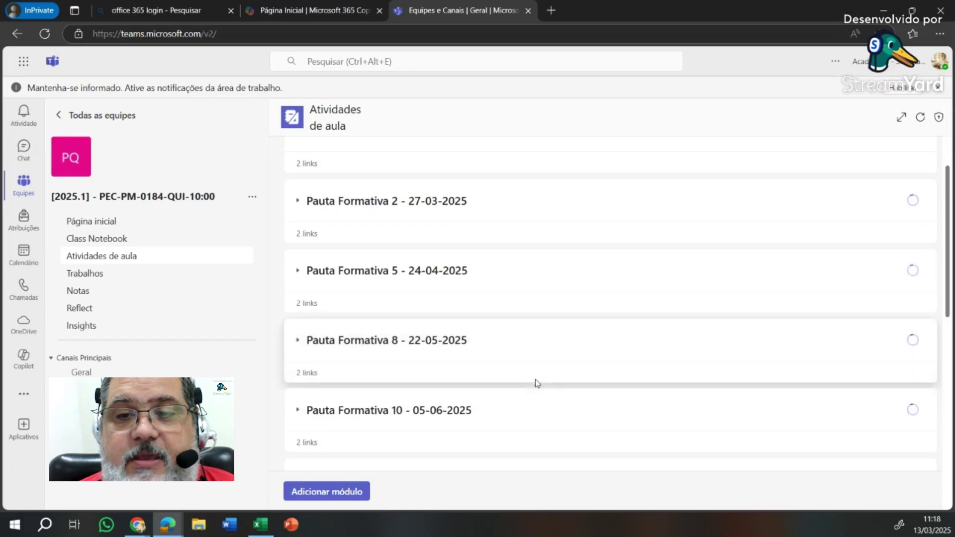
pyautogui.scroll(-2, 536, 384)
pyautogui.moveTo(515, 429); pyautogui.dragTo(515, 219)
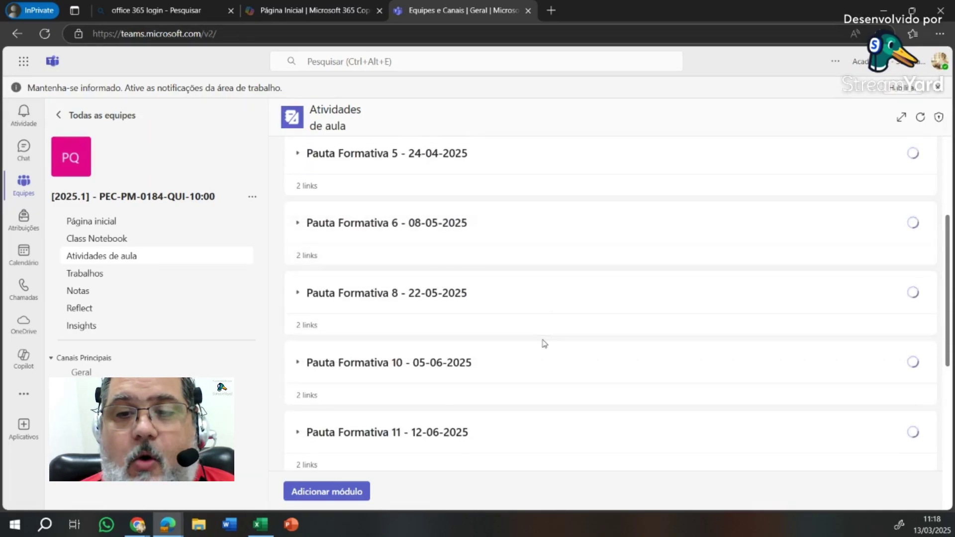
pyautogui.scroll(-2, 541, 342)
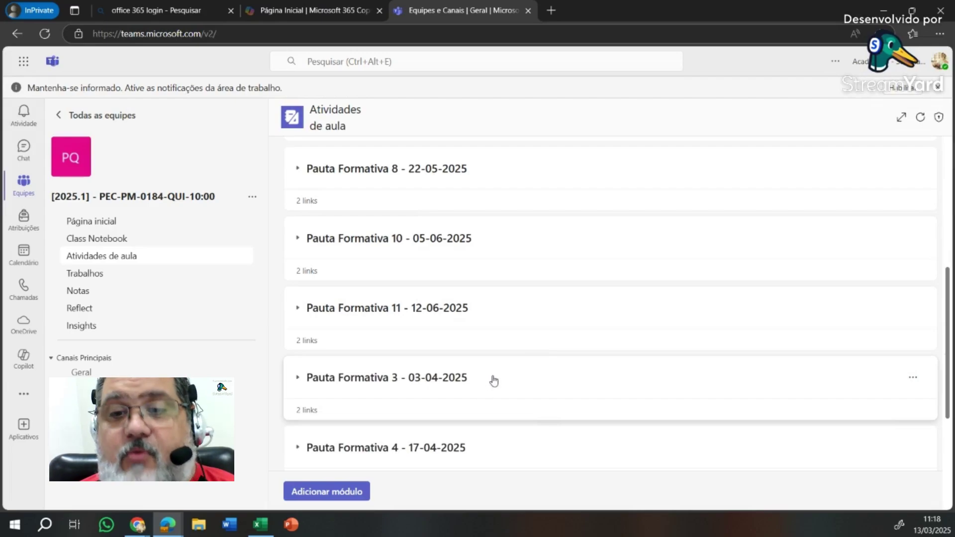
# - Reorder the remaining modules, placing Pauta Formativa 9 between 8 and 10
pyautogui.moveTo(494, 381); pyautogui.dragTo(495, 267)
pyautogui.scroll(-7, 512, 362)
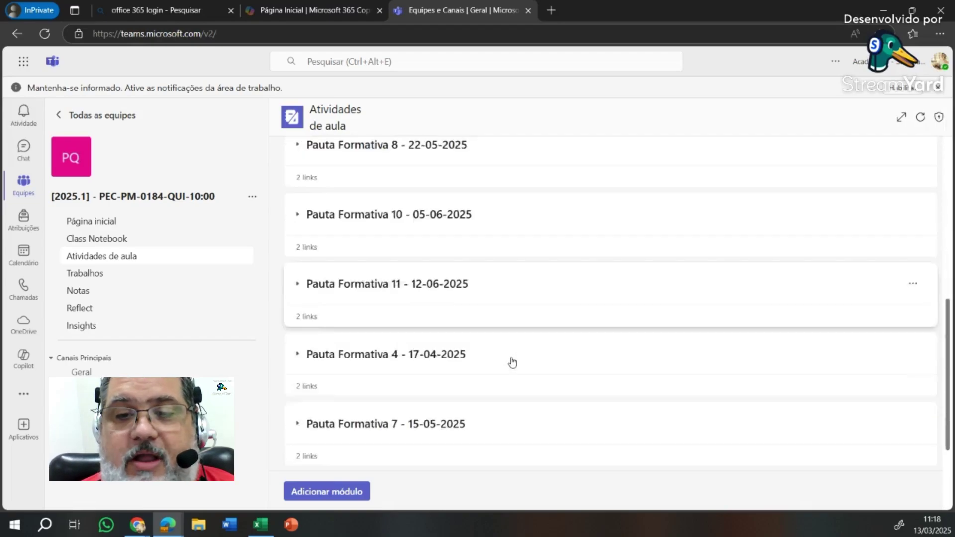
pyautogui.moveTo(504, 325)
pyautogui.mouseDown()
pyautogui.moveTo(495, 173)
pyautogui.moveTo(503, 323)
pyautogui.mouseUp()
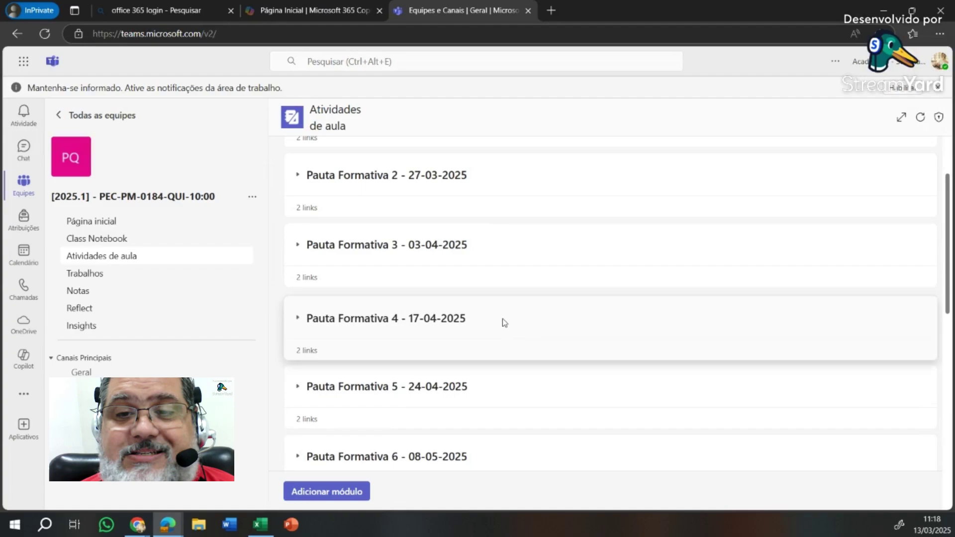
pyautogui.scroll(-6, 494, 435)
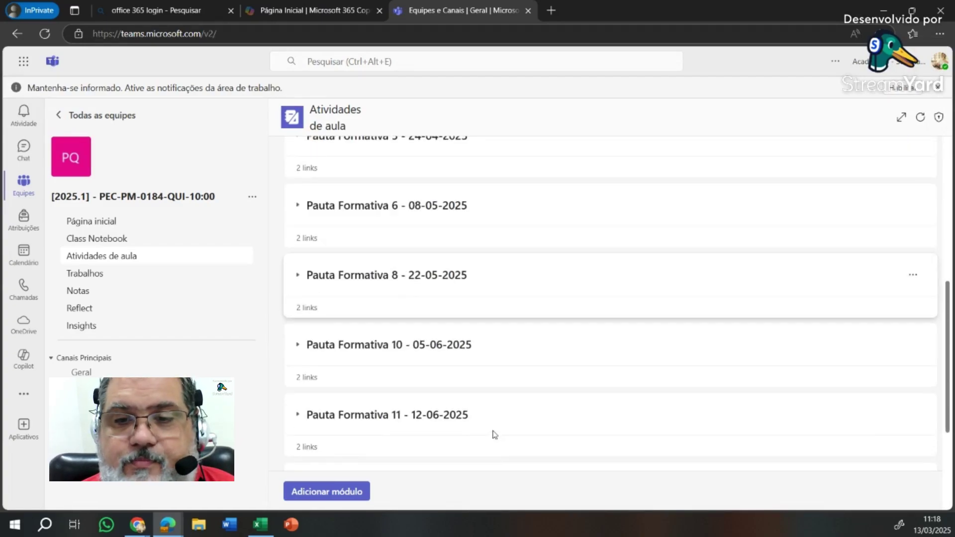
pyautogui.moveTo(508, 432); pyautogui.dragTo(510, 242)
pyautogui.scroll(-2, 535, 404)
pyautogui.scroll(-1, 535, 404)
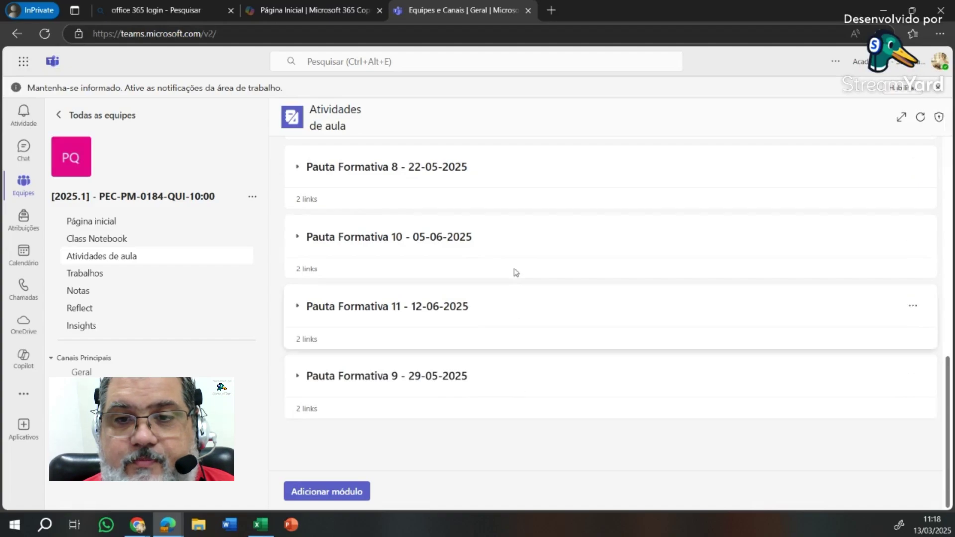
pyautogui.moveTo(526, 382); pyautogui.dragTo(537, 251)
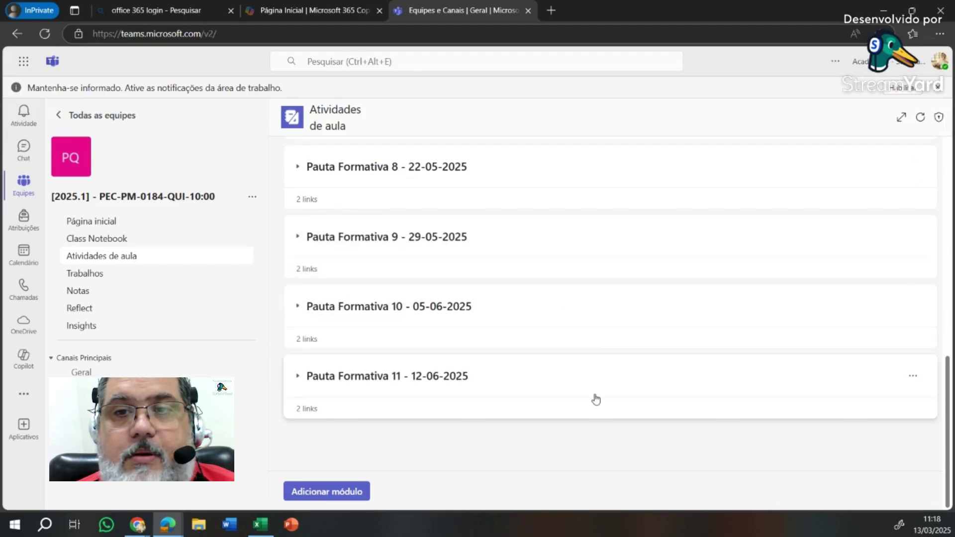
pyautogui.scroll(3, 596, 400)
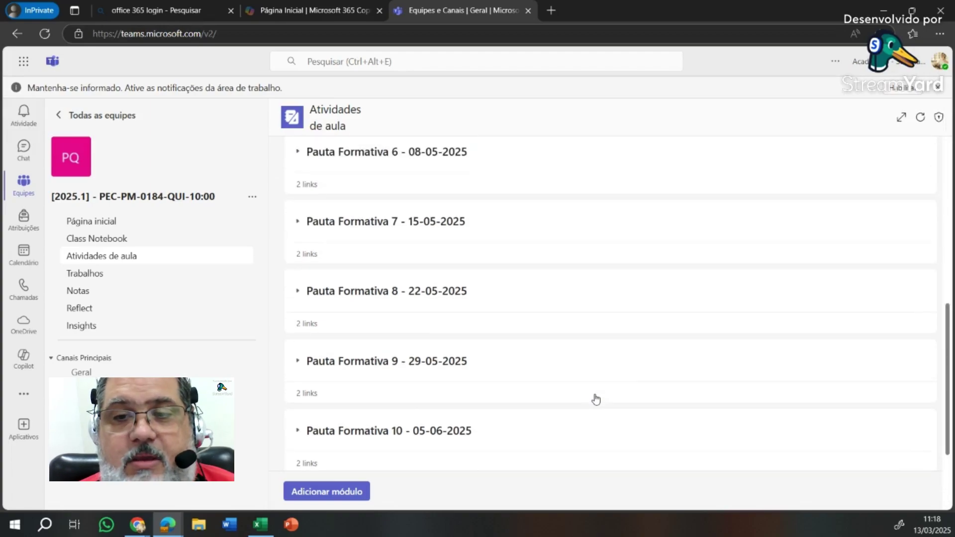
pyautogui.scroll(8, 595, 399)
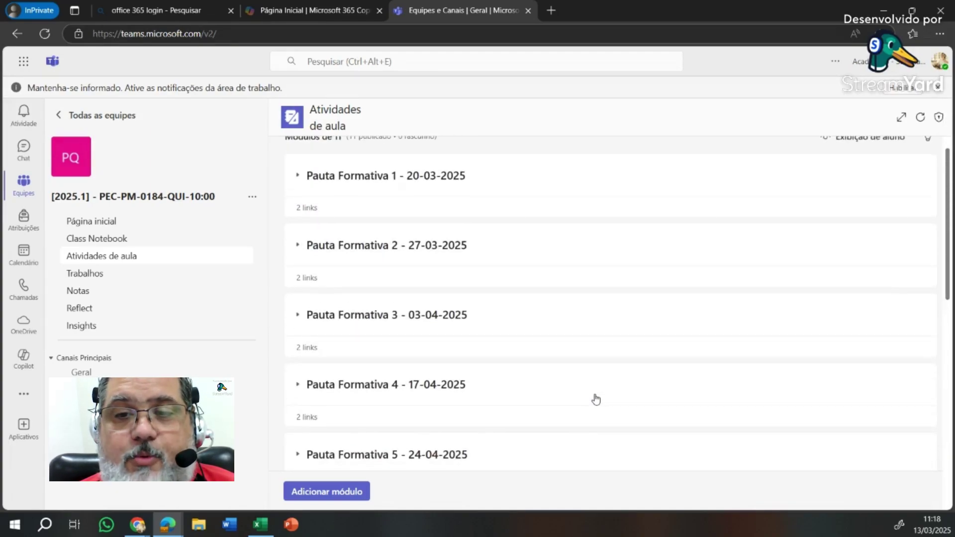
pyautogui.scroll(1, 596, 399)
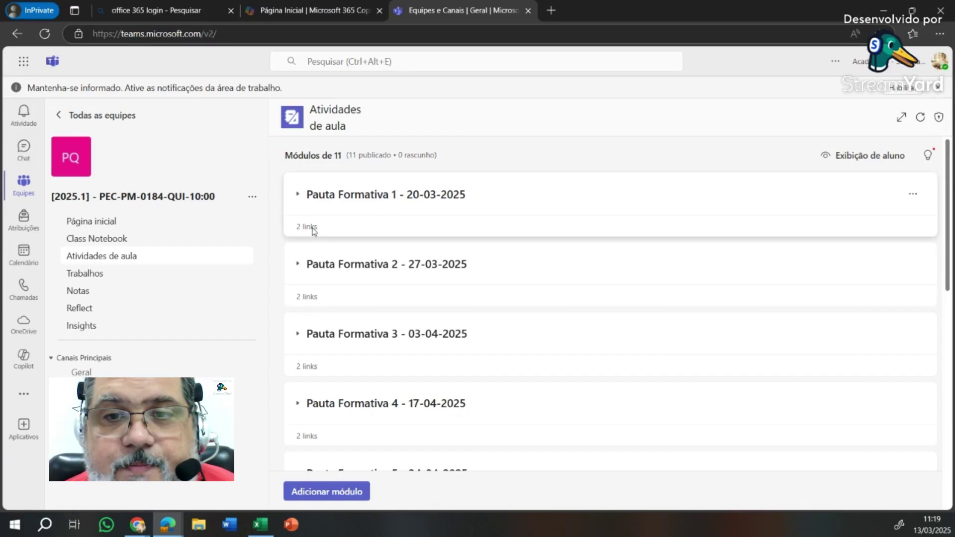
# - Expand Pauta Formativa 1 and follow its 'Acessar a aula' meeting link
pyautogui.click(313, 229)
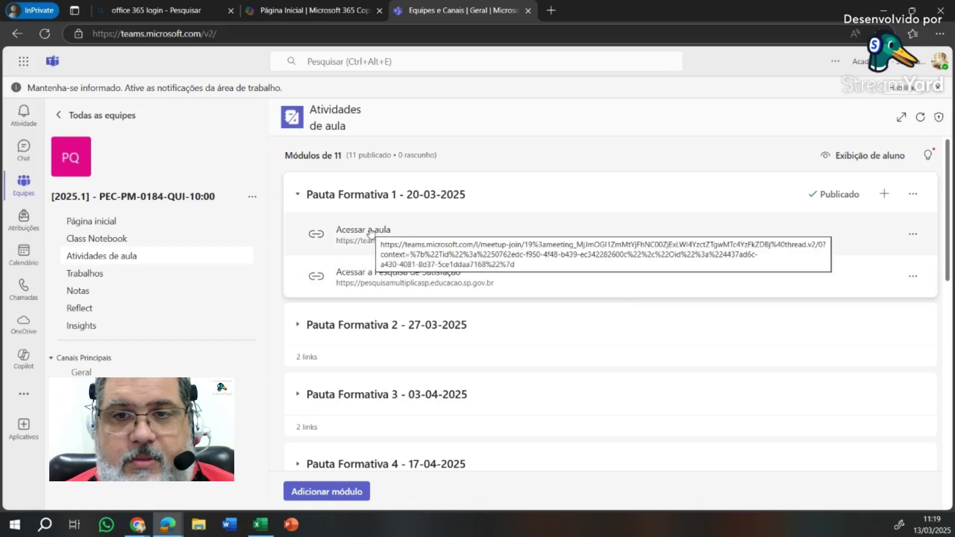
pyautogui.click(371, 230)
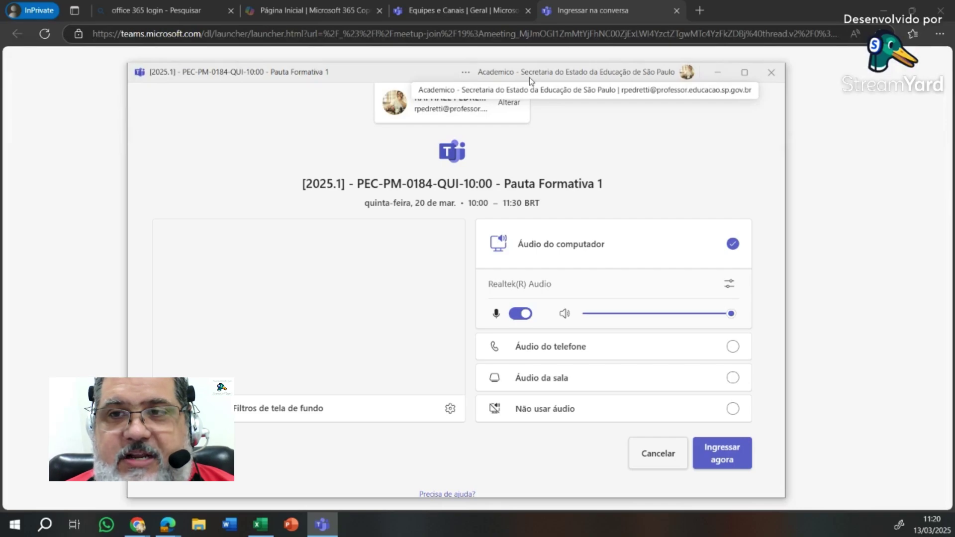
# - Close the Teams desktop pre-join window, returning to the browser meeting launcher
pyautogui.click(771, 74)
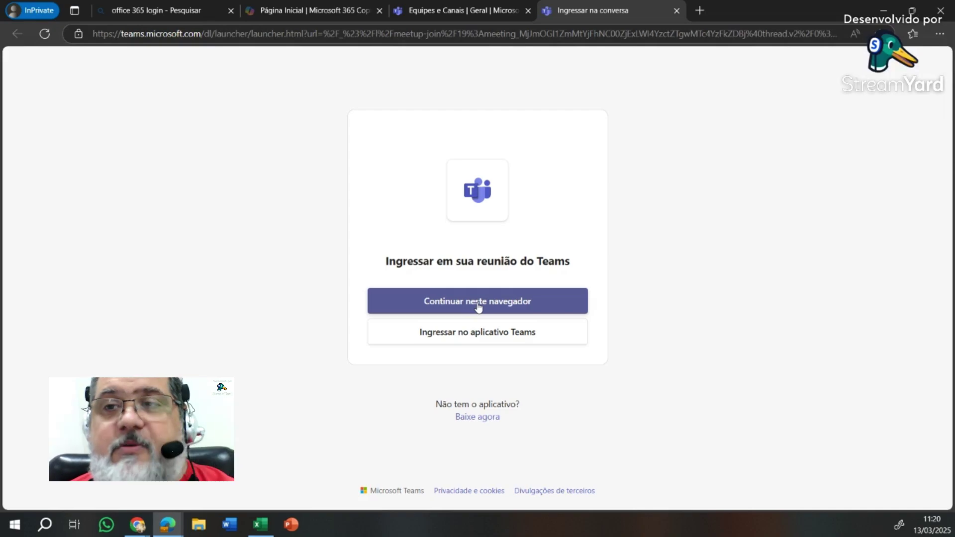
# - Join the Pauta Formativa 1 meeting in the browser and allow microphone and camera access
pyautogui.click(477, 304)
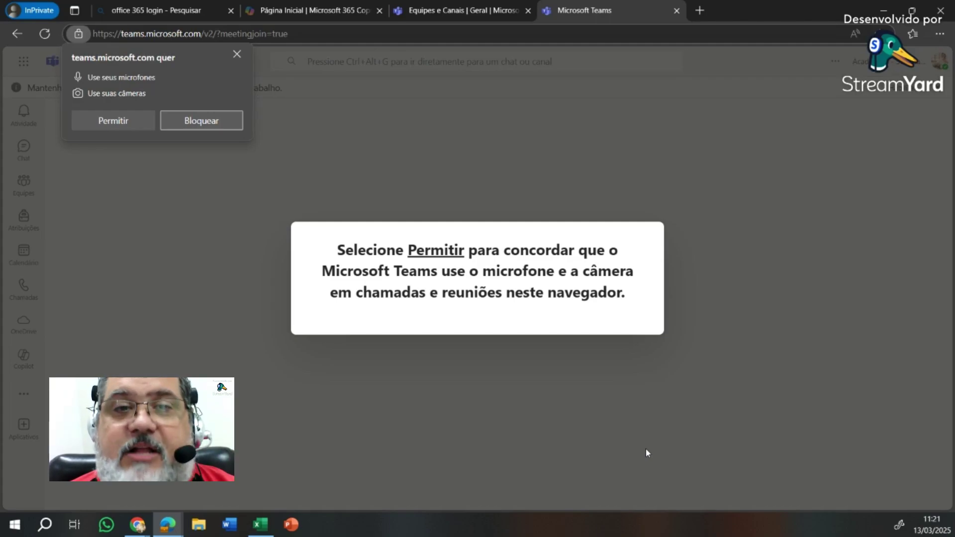
pyautogui.click(117, 121)
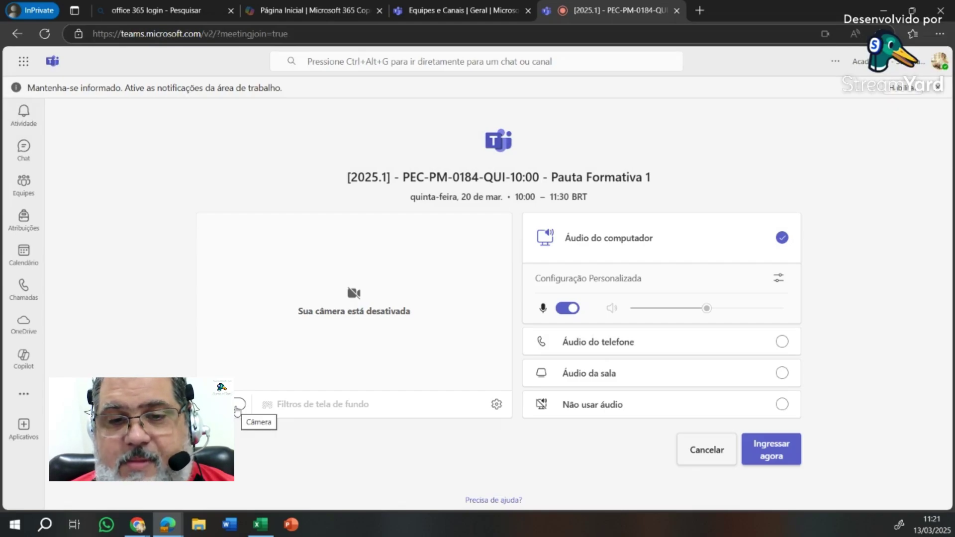
# - Turn the camera on and mute the microphone on the Pauta Formativa 1 pre-join screen
pyautogui.click(237, 405)
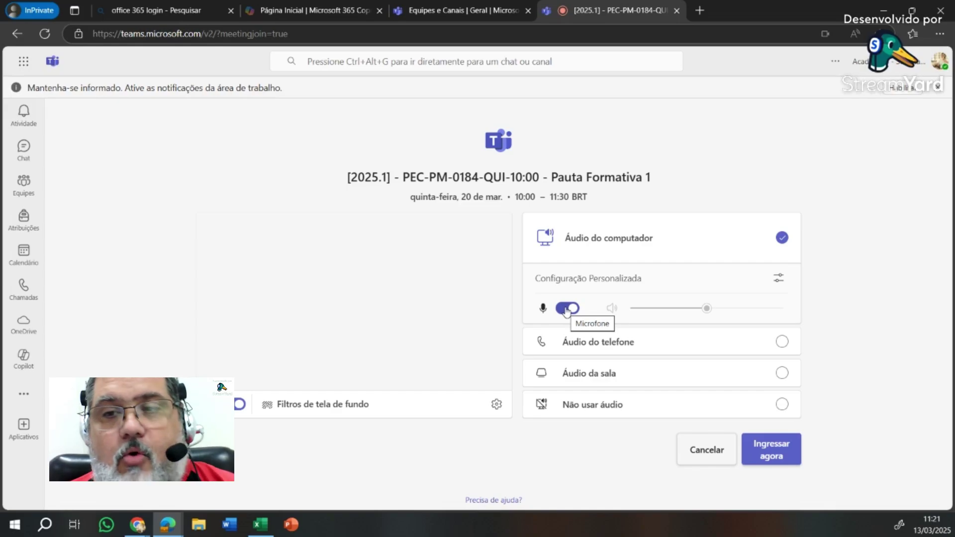
pyautogui.click(565, 309)
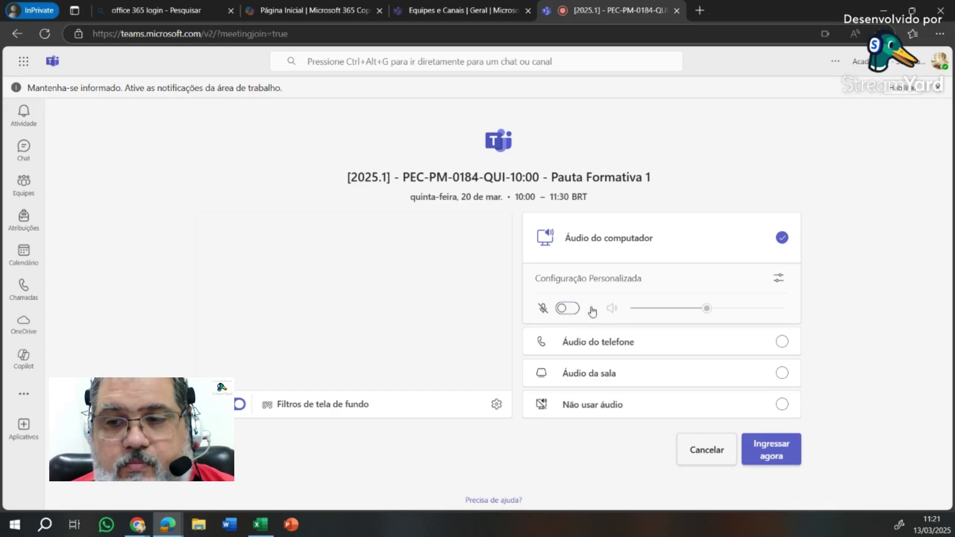
# - Join now, dismiss the camera error and Gravação e transcrição notices, and toggle the microphone
pyautogui.click(772, 455)
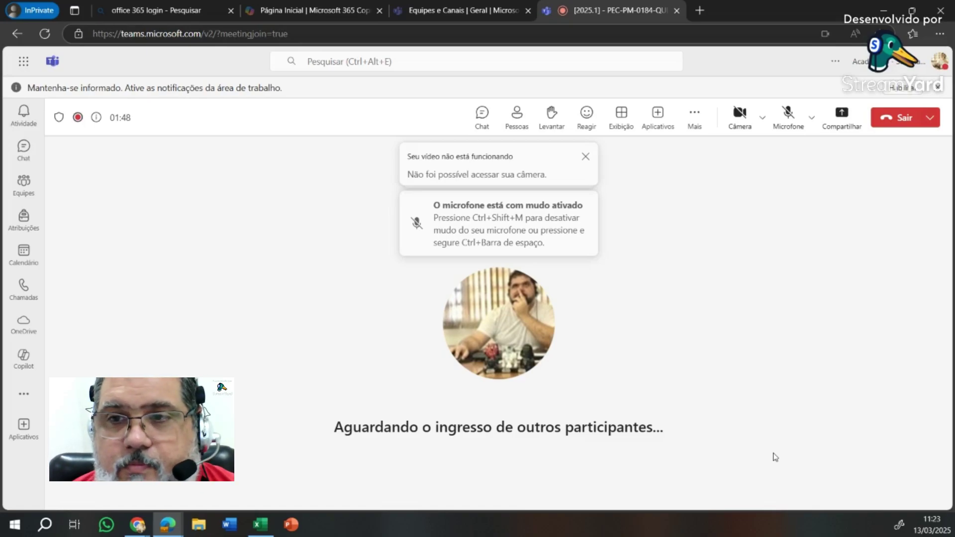
pyautogui.click(586, 157)
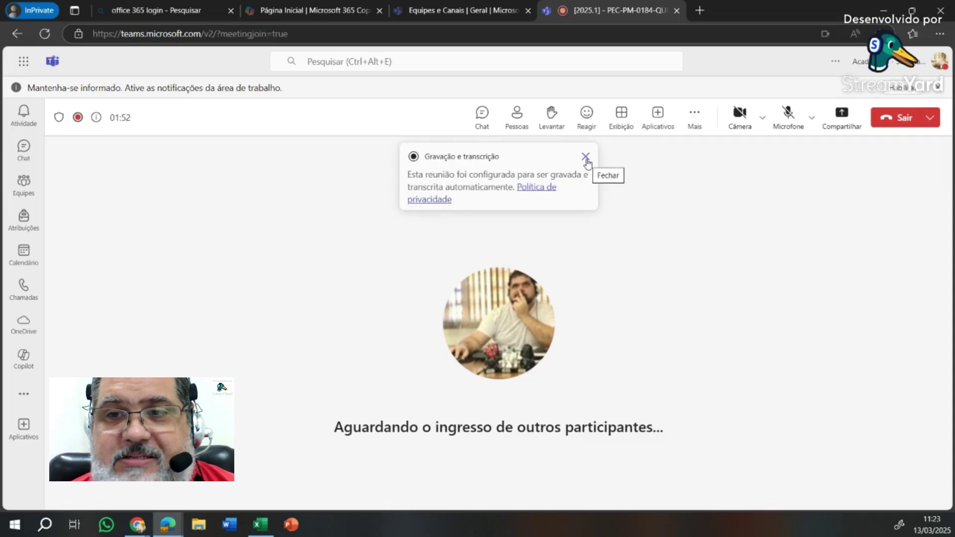
pyautogui.click(586, 157)
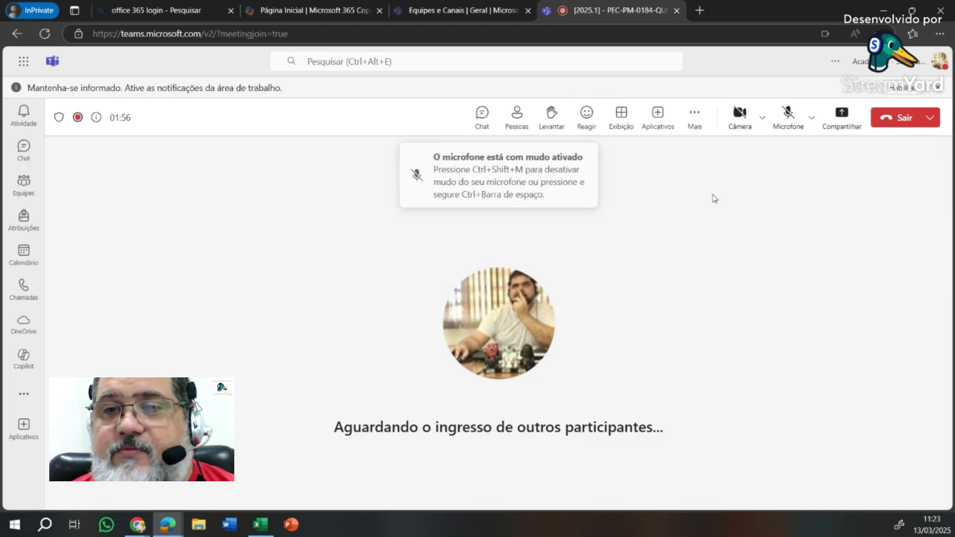
pyautogui.click(791, 119)
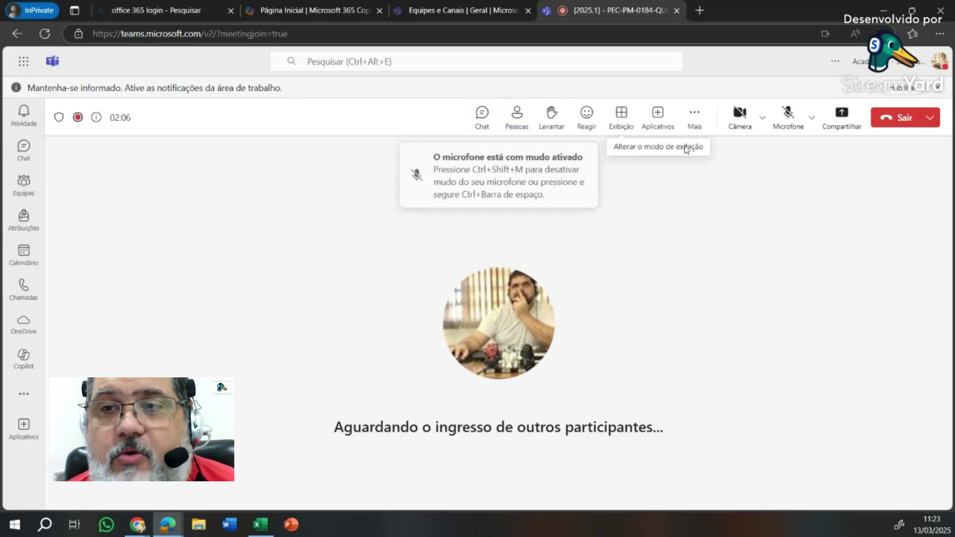
# - Open the meeting chat, then the Participantes list, and raise your hand with Levantar
pyautogui.click(482, 120)
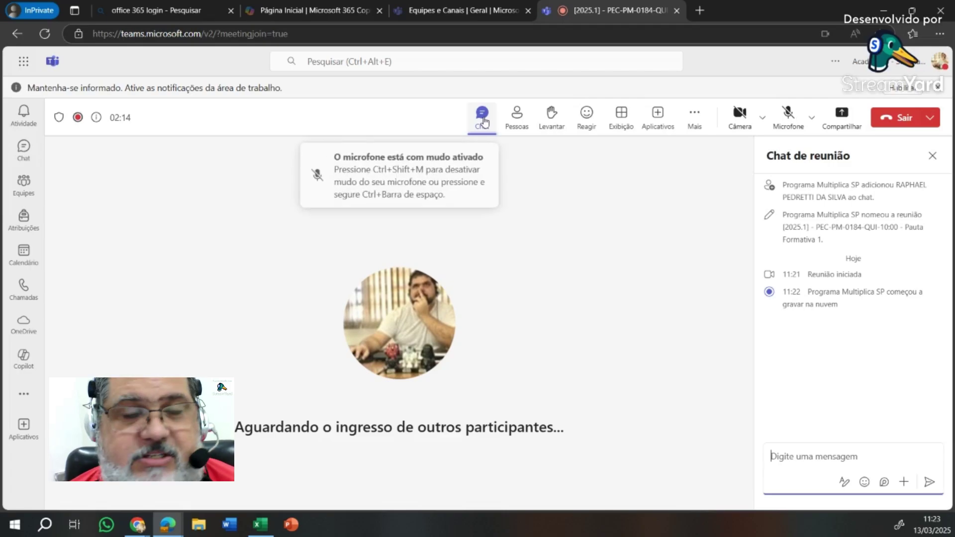
pyautogui.click(512, 120)
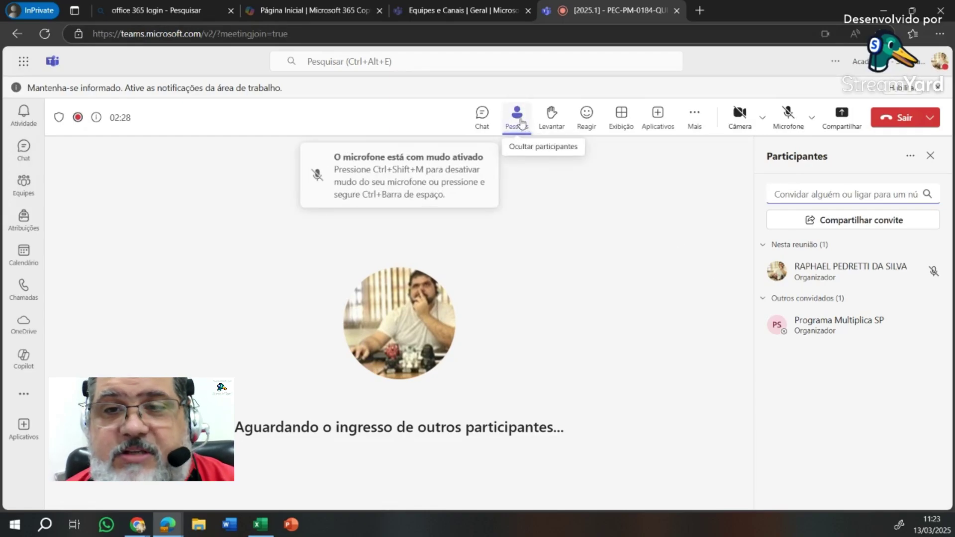
pyautogui.click(556, 121)
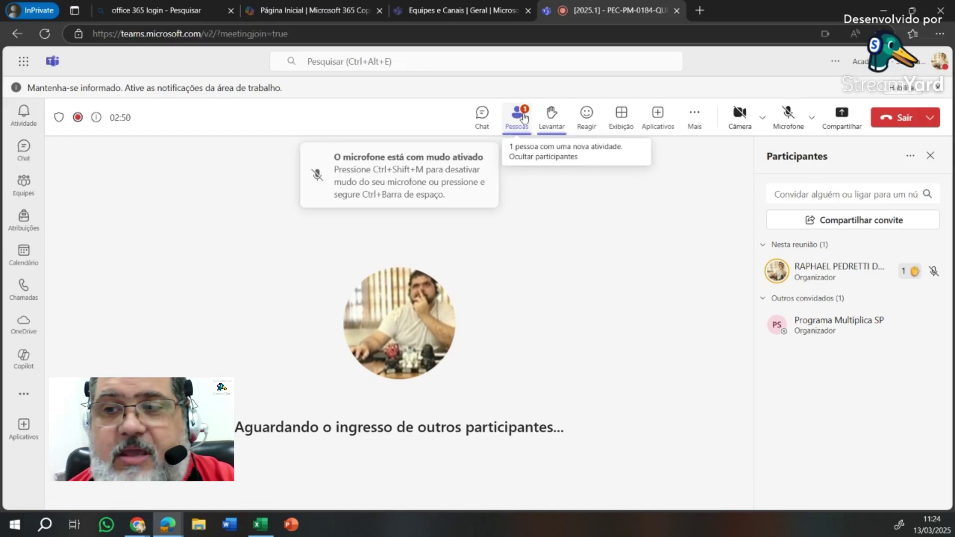
# - Lower the organizer's raised hand using Levantar in the meeting toolbar
pyautogui.click(551, 115)
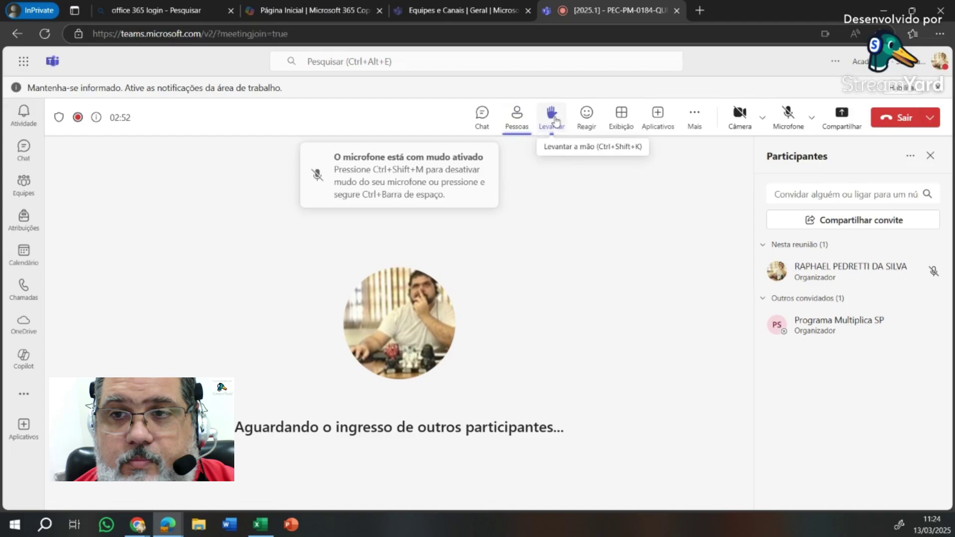
# - Send the Aplausos emoji from the Reagir reaction bar
pyautogui.click(581, 121)
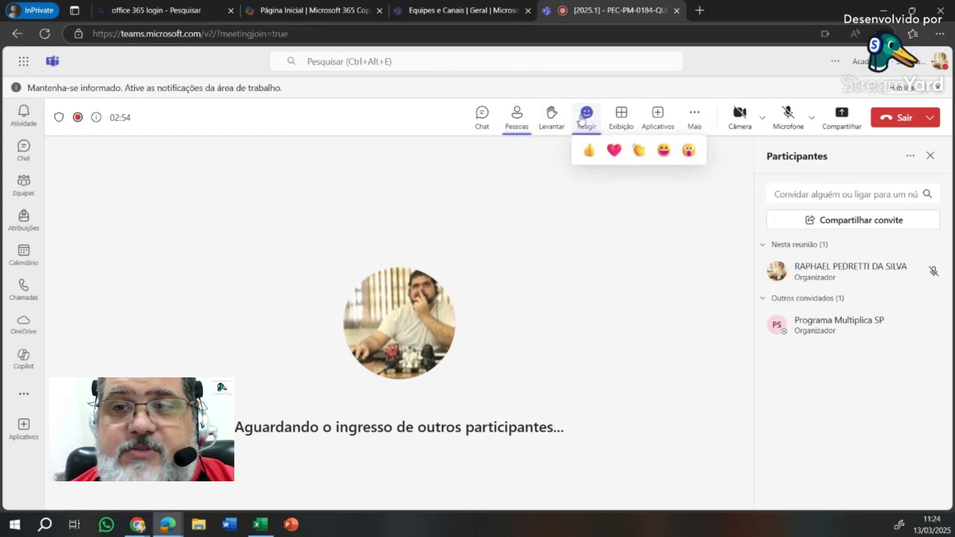
pyautogui.click(587, 151)
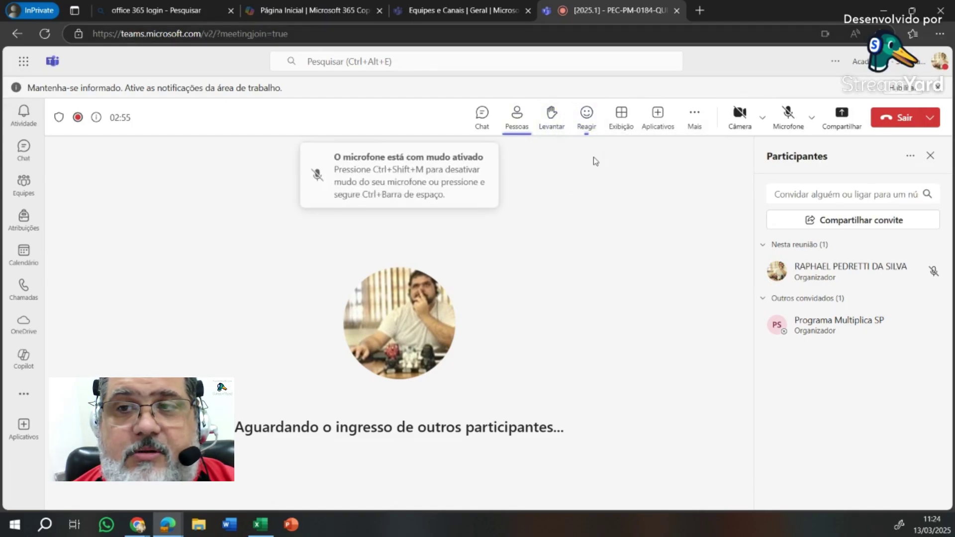
pyautogui.click(587, 118)
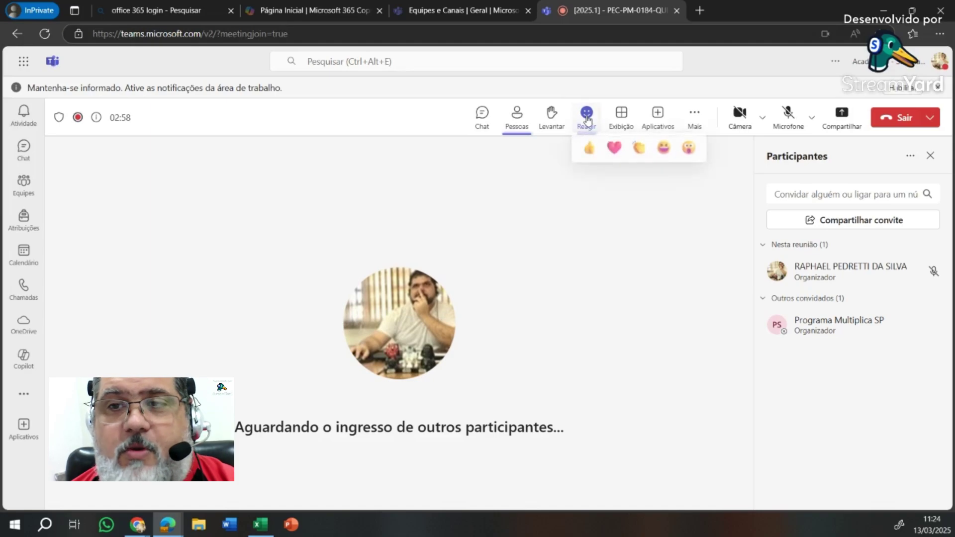
pyautogui.click(638, 151)
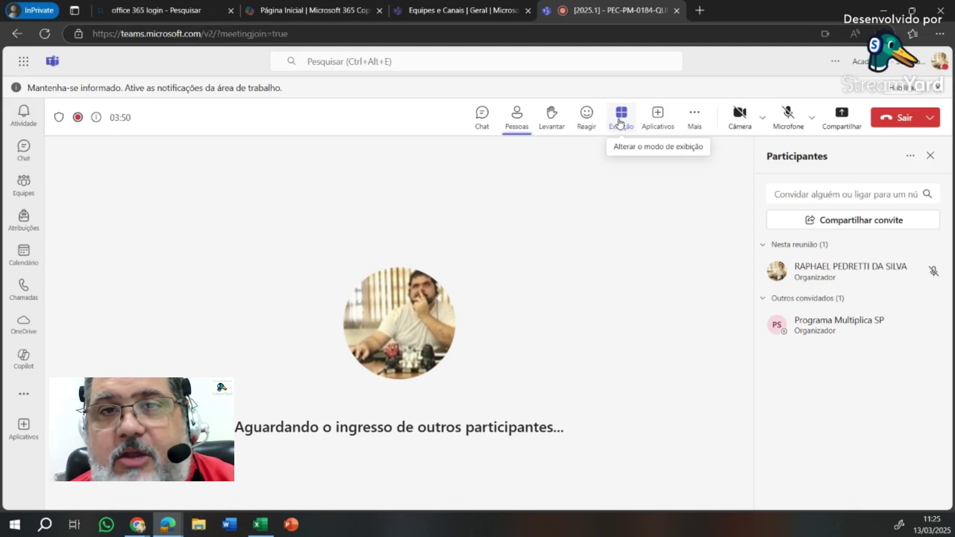
# - Launch OneDrive from the Microsoft 365 Copilot app launcher
pyautogui.click(292, 11)
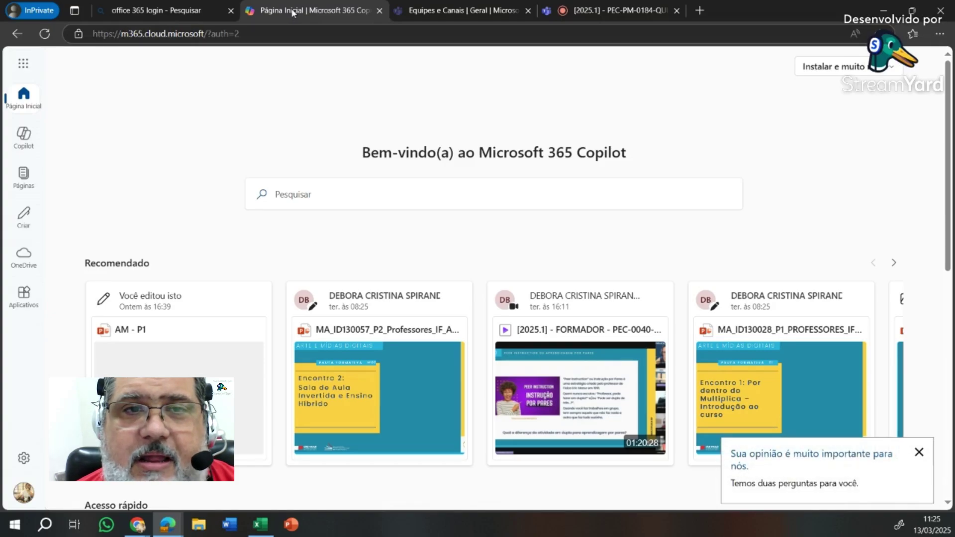
pyautogui.click(24, 64)
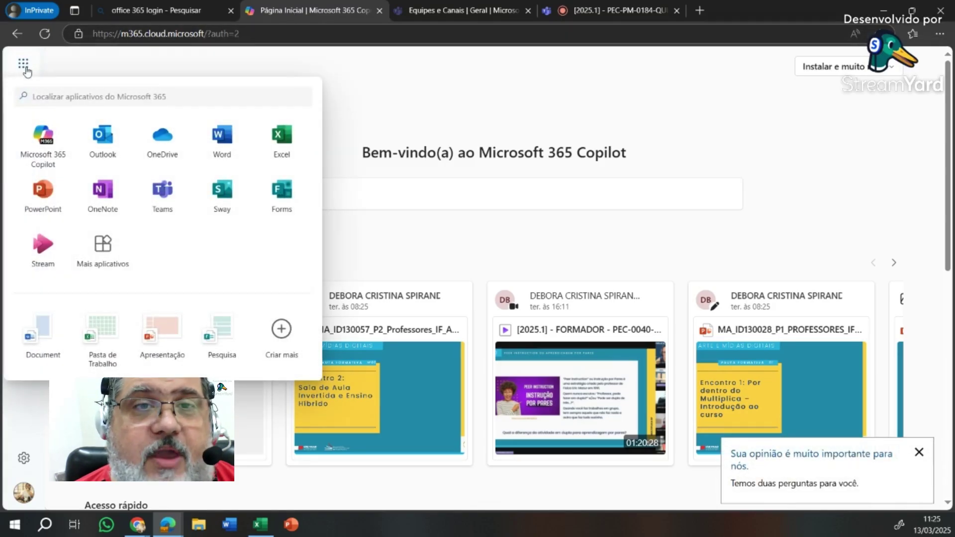
pyautogui.click(166, 139)
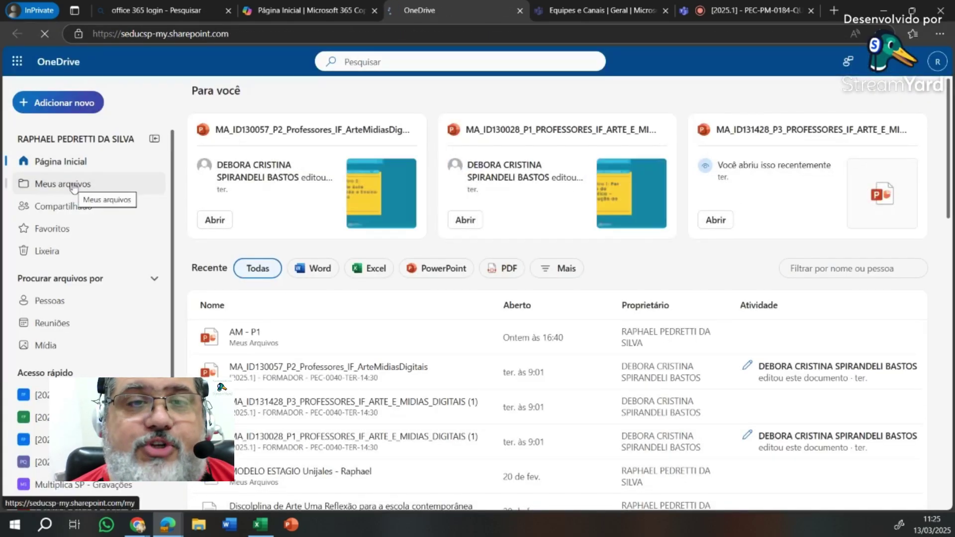
# - In Meus arquivos, create a Rosa escuro folder named 'Multiplica - 2025'
pyautogui.click(74, 186)
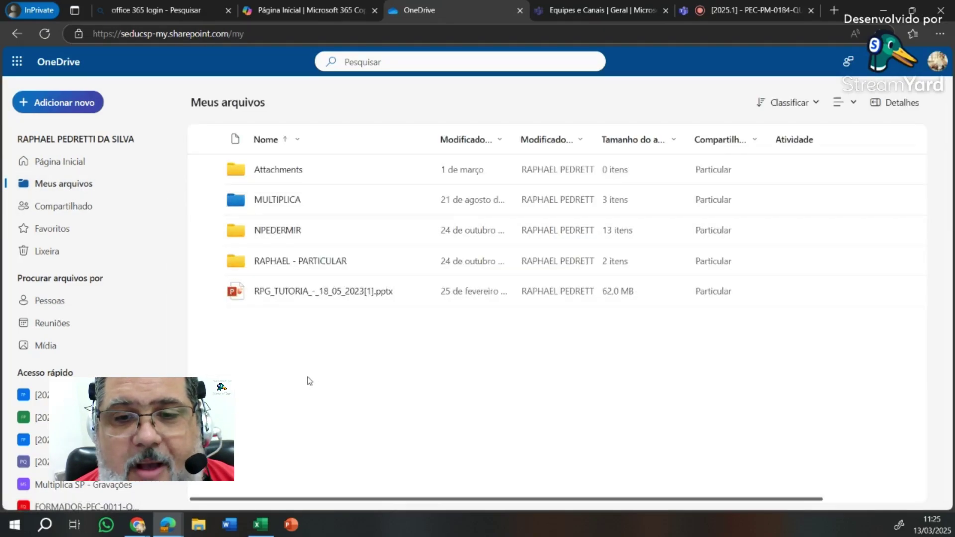
pyautogui.click(59, 106)
pyautogui.click(56, 129)
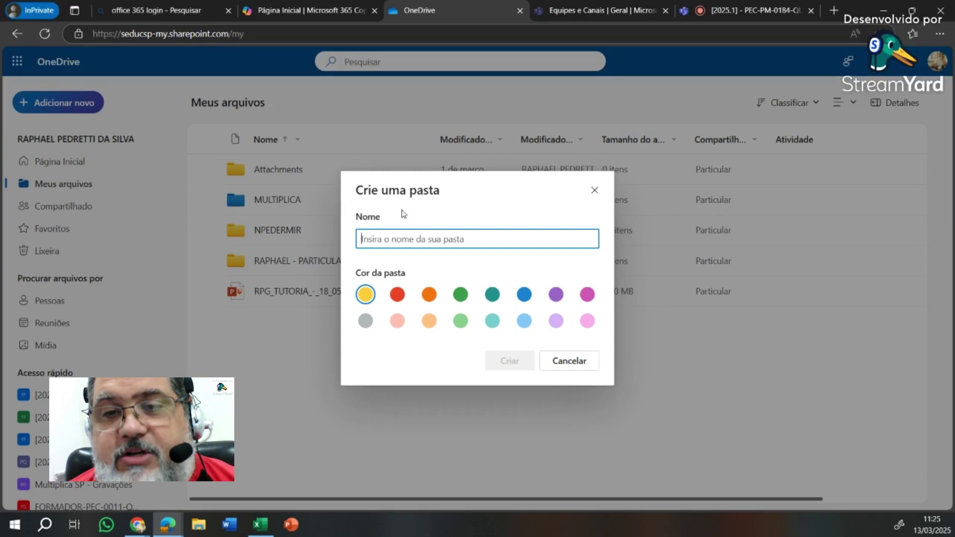
pyautogui.write('Mult')
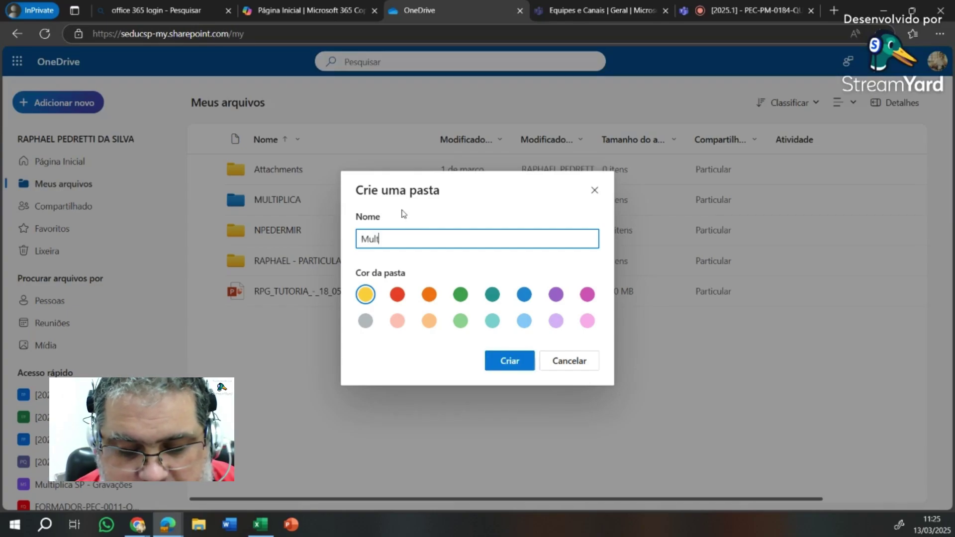
pyautogui.write('iplica - 2025')
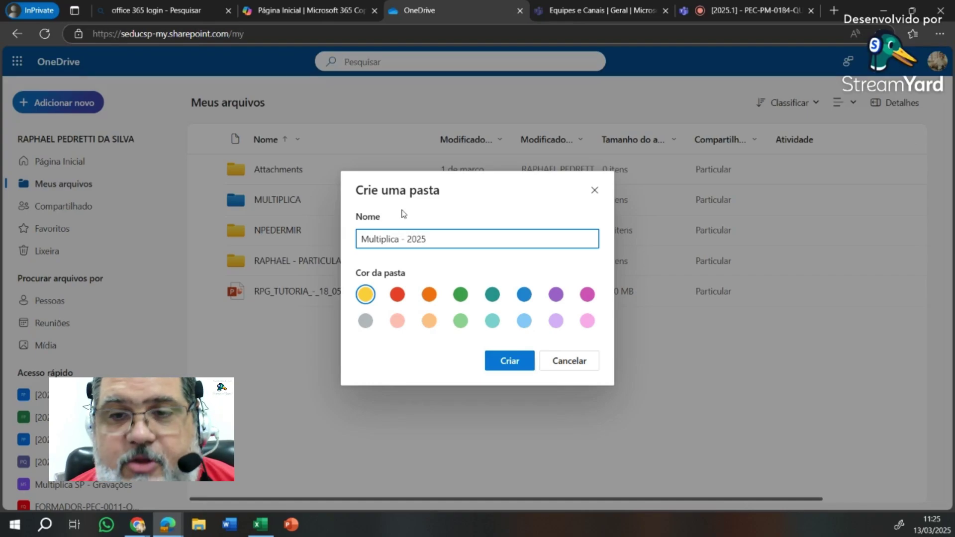
pyautogui.click(588, 296)
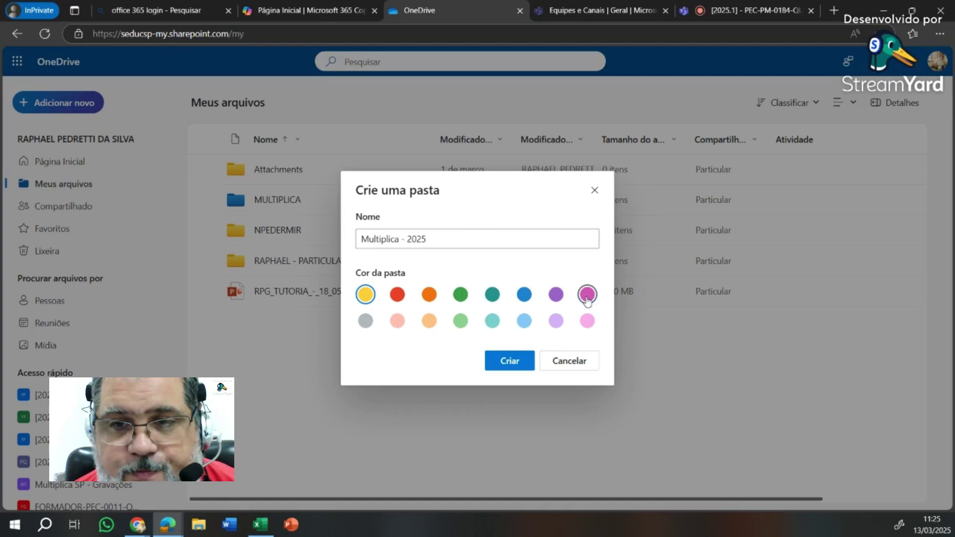
pyautogui.click(498, 365)
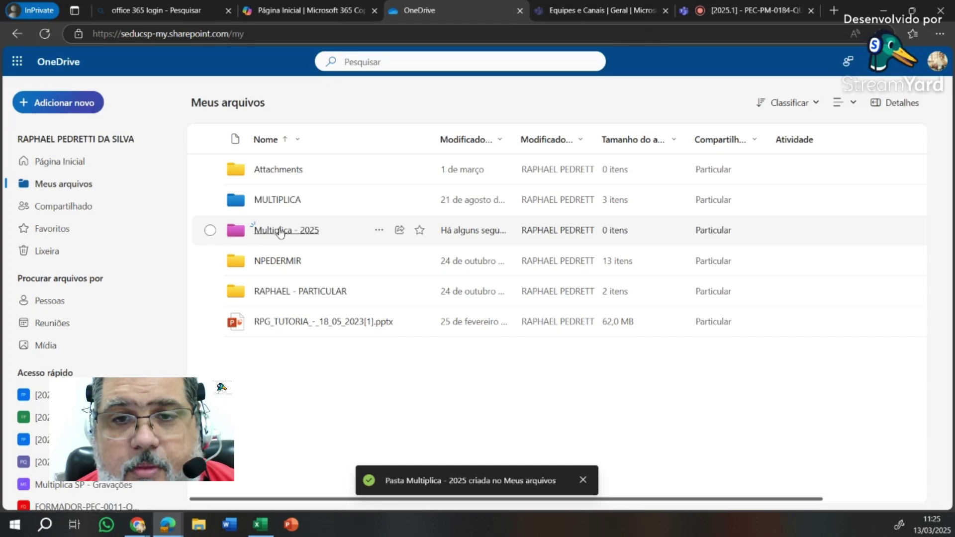
# - Open Multiplica - 2025 and create a subfolder named 'Arte EM'
pyautogui.click(280, 230)
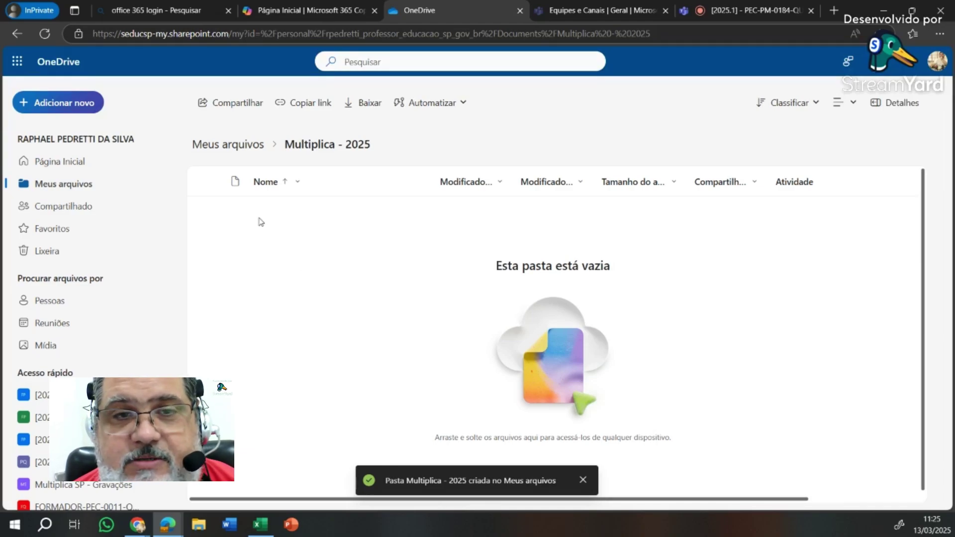
pyautogui.click(73, 107)
pyautogui.click(82, 134)
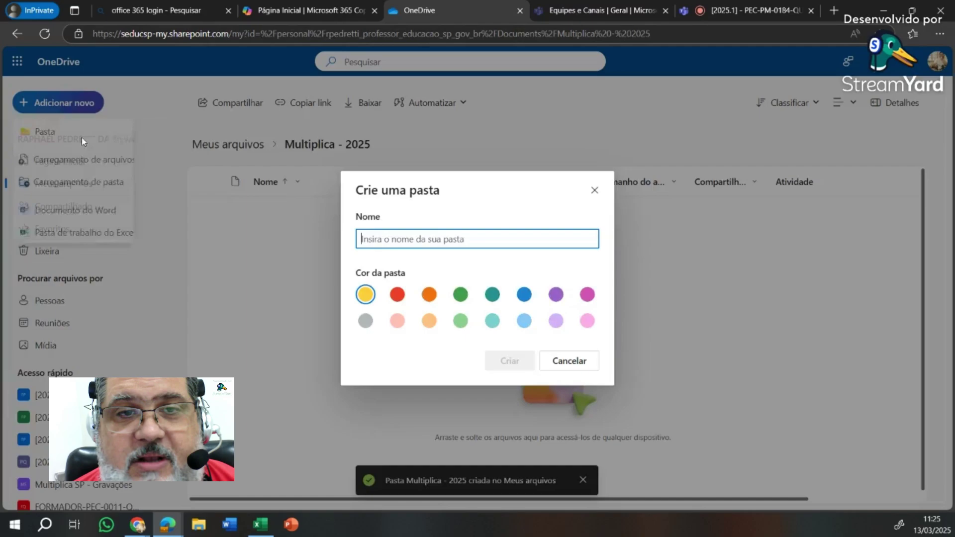
pyautogui.write('Arte ')
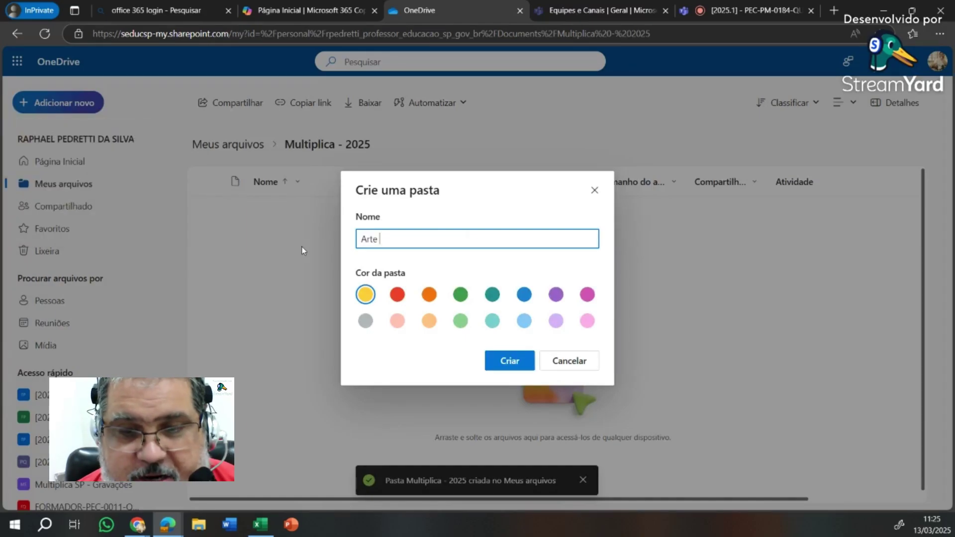
pyautogui.write('EM')
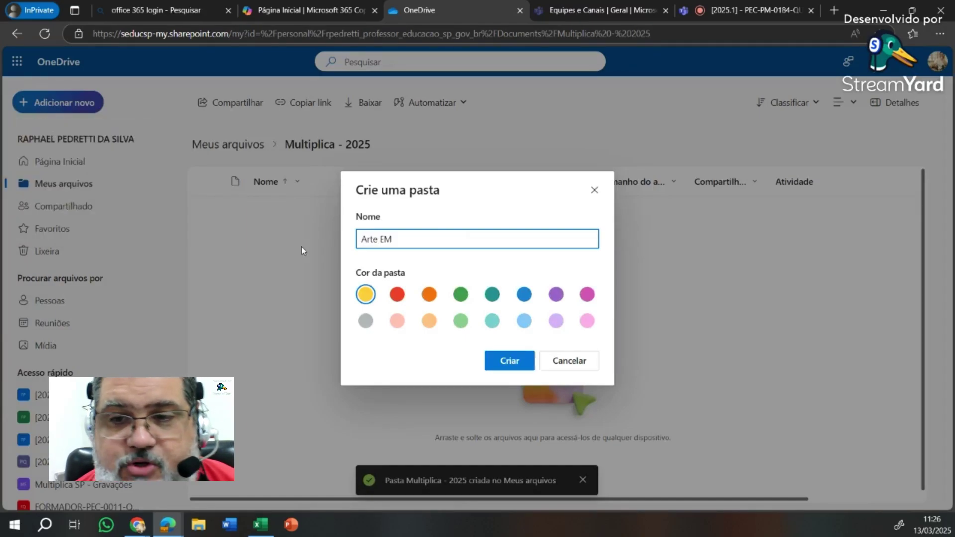
pyautogui.click(505, 360)
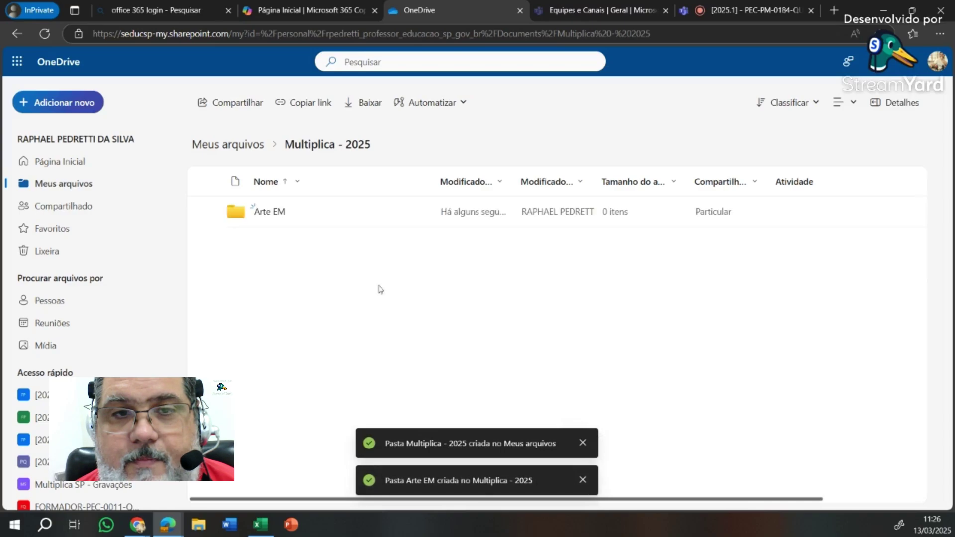
# - Create a second subfolder named 'Arte Mídias Digitais'
pyautogui.click(55, 103)
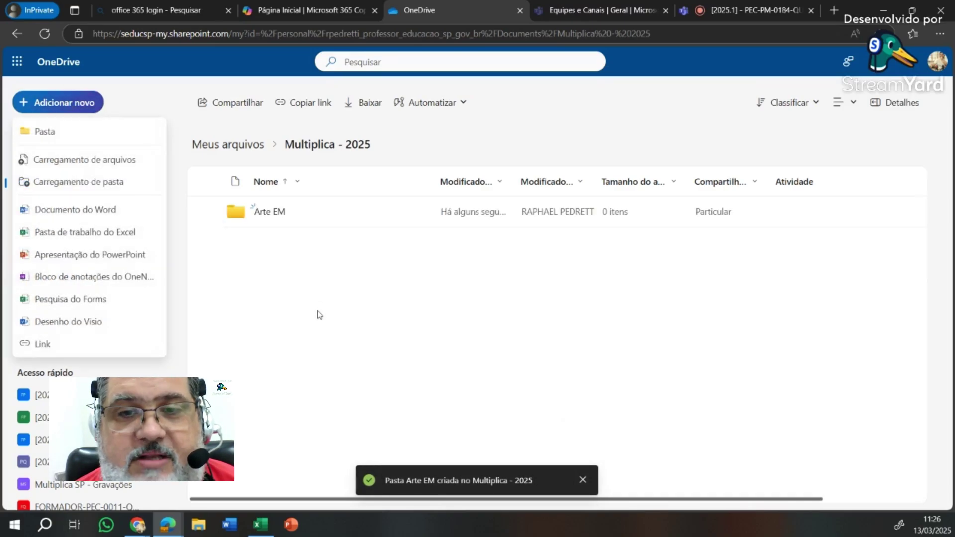
pyautogui.click(23, 130)
pyautogui.write('Arte ')
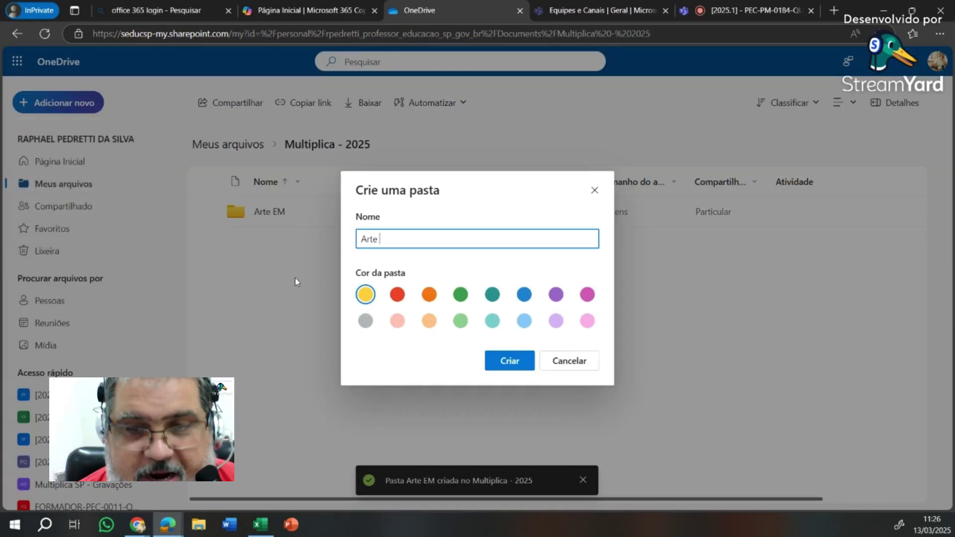
pyautogui.write('Mídi')
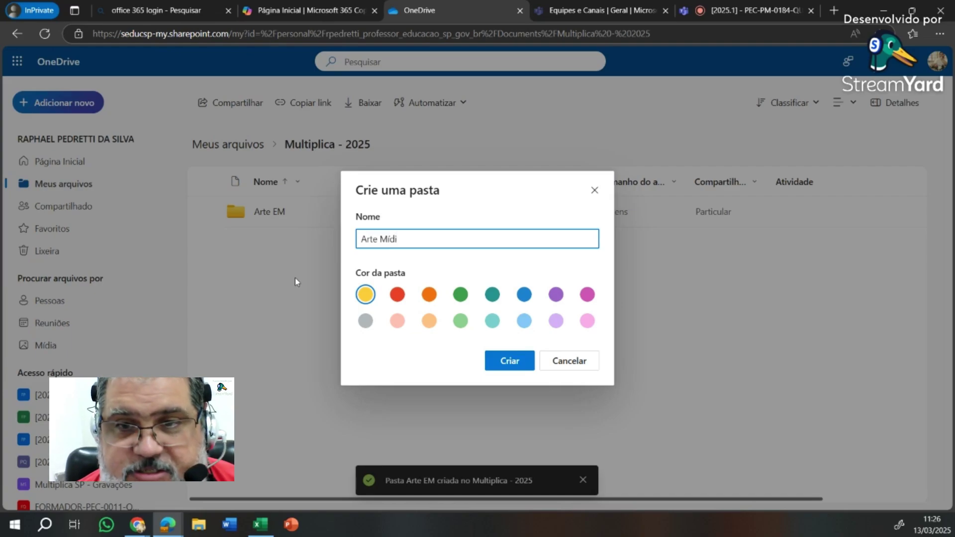
pyautogui.write('as Digit')
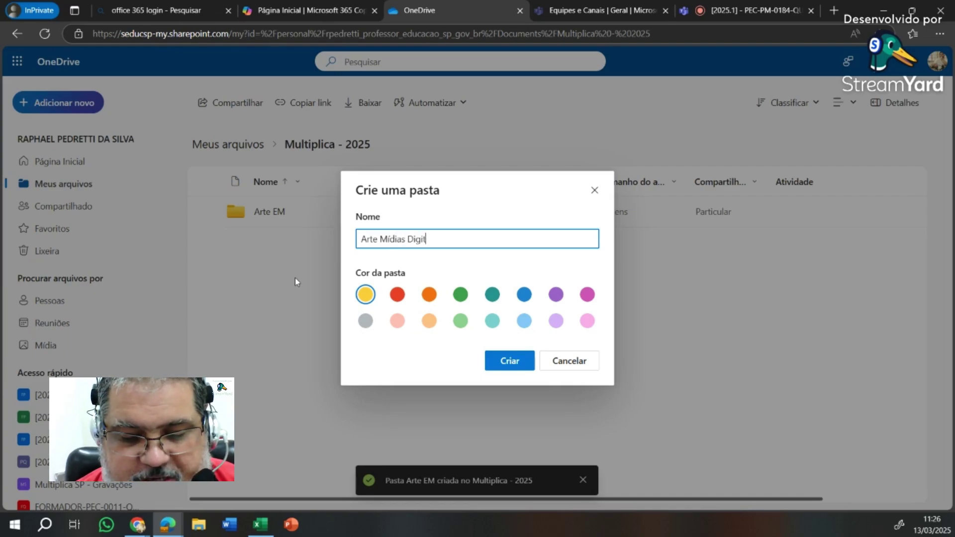
pyautogui.write('ais')
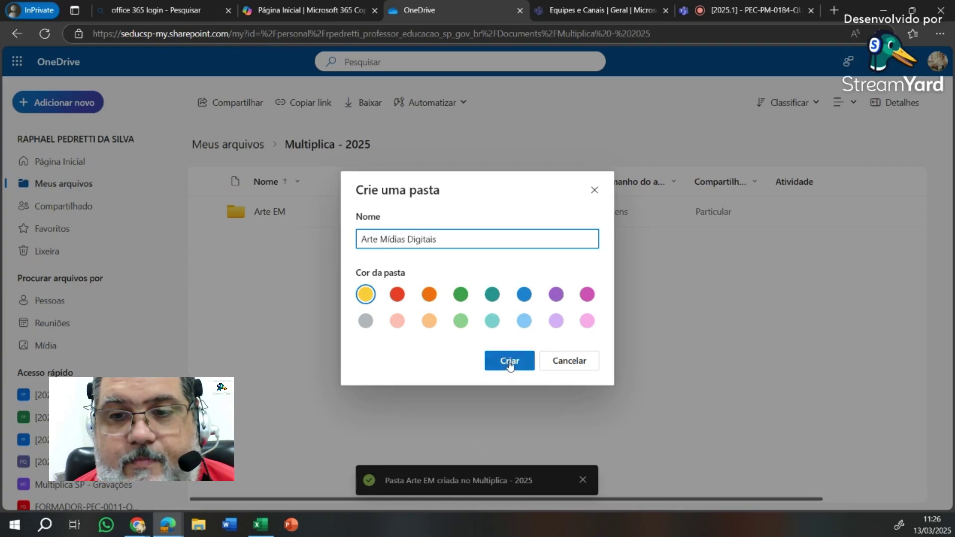
pyautogui.click(510, 365)
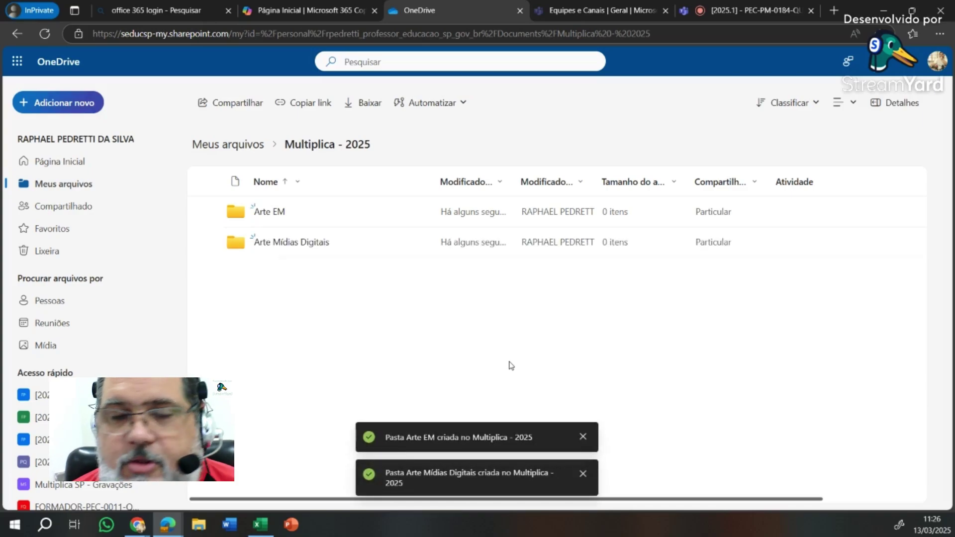
# - Drag AM - P1.pptx, AM - P2.pptx and AM - P3.pptx from File Explorer into Arte Mídias Digitais
pyautogui.click(272, 245)
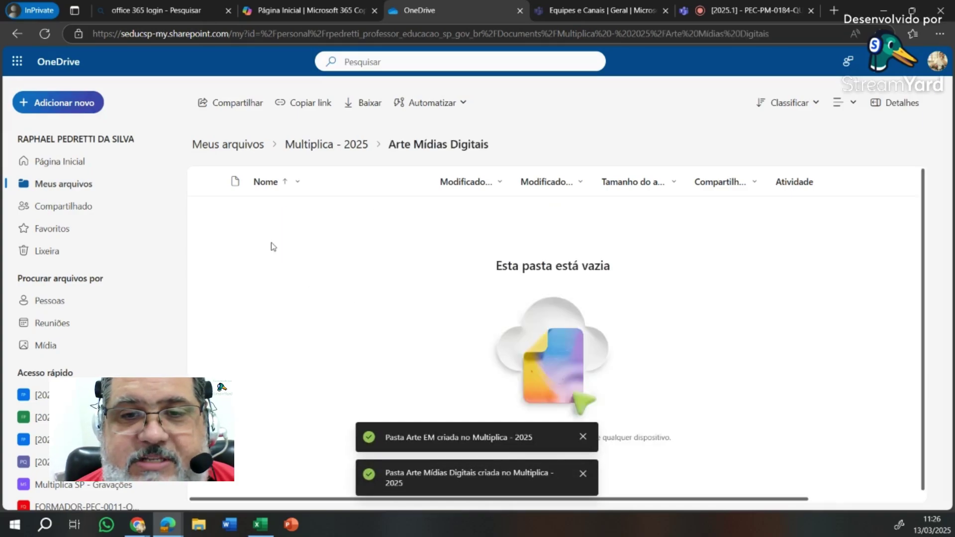
pyautogui.press('super+e')
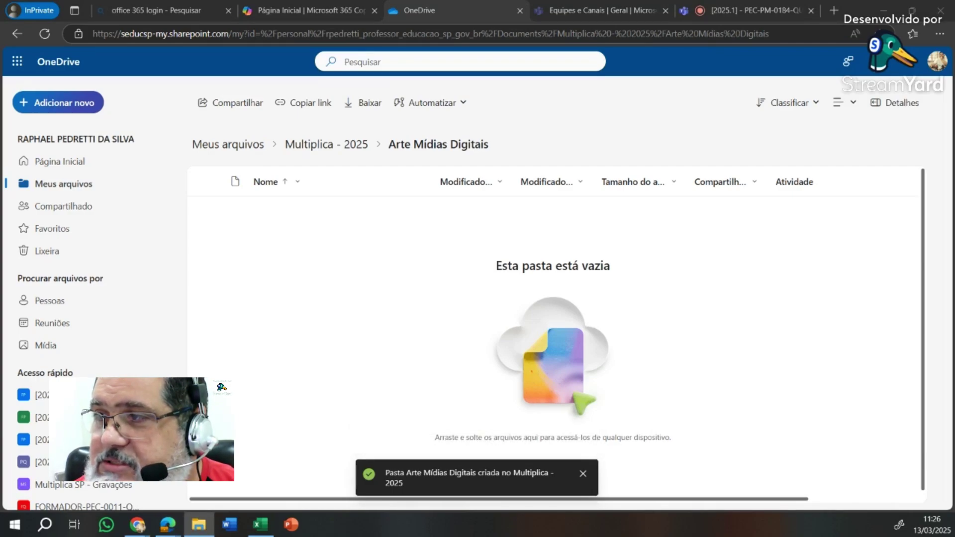
pyautogui.moveTo(945, 182); pyautogui.dragTo(349, 329)
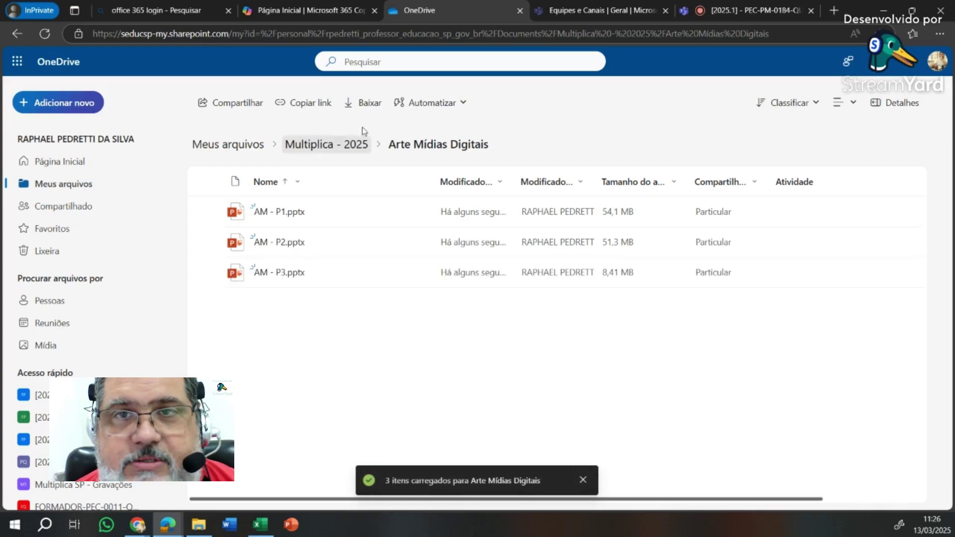
# - Close the OneDrive browser tab and return to the Pauta Formativa 1 meeting
pyautogui.click(520, 11)
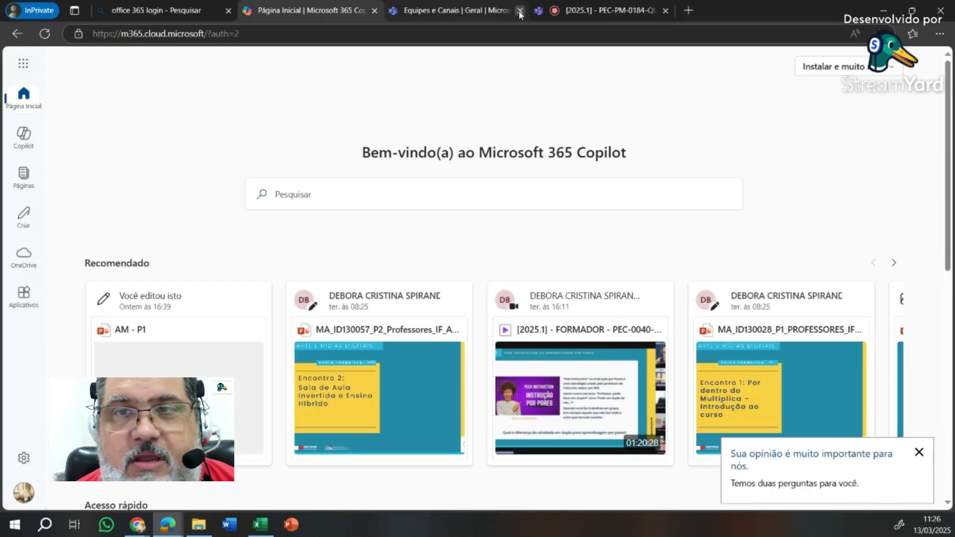
pyautogui.click(520, 11)
pyautogui.click(580, 15)
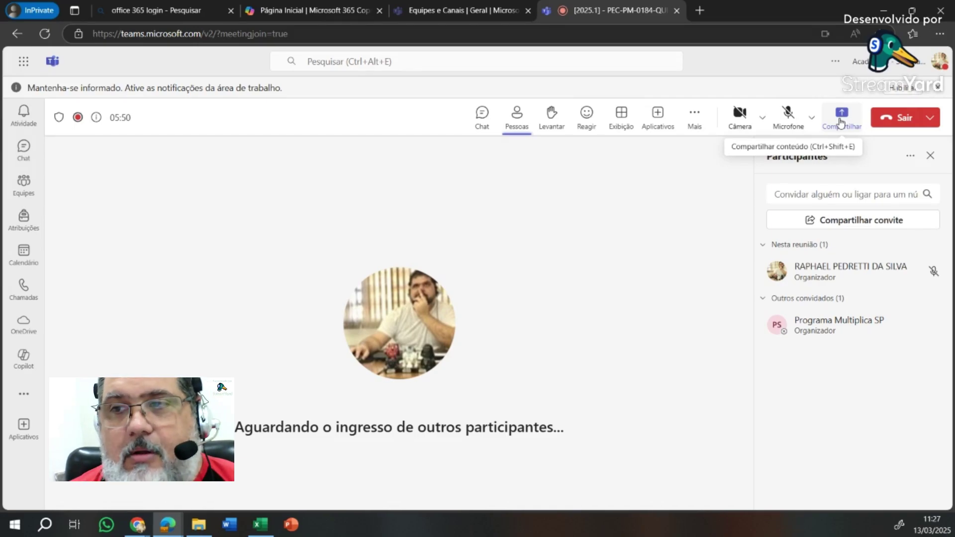
# - From the meeting's Compartilhar conteúdo panel, choose Navegar no OneDrive to pick a file
pyautogui.click(841, 123)
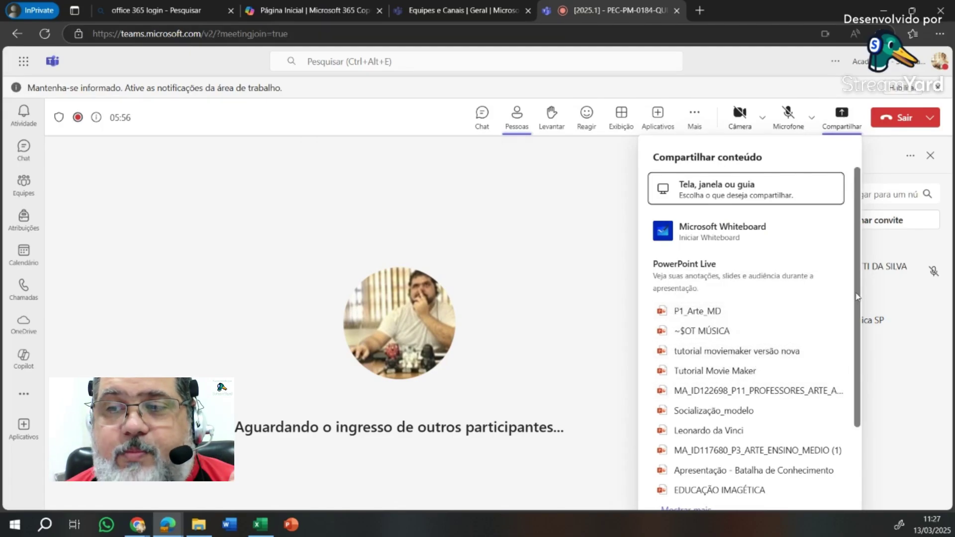
pyautogui.scroll(-3, 856, 297)
pyautogui.scroll(3, 741, 492)
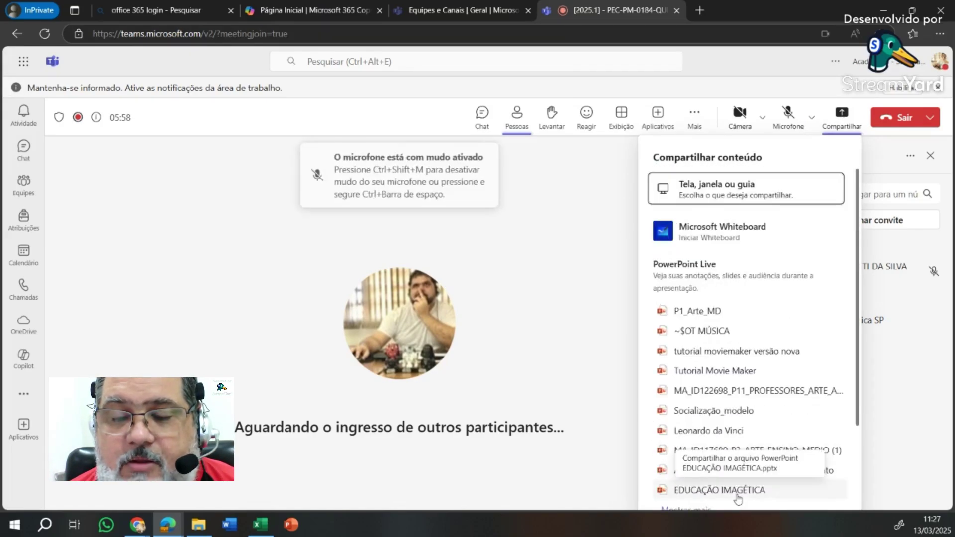
pyautogui.moveTo(862, 358); pyautogui.dragTo(860, 458)
pyautogui.scroll(-1, 860, 460)
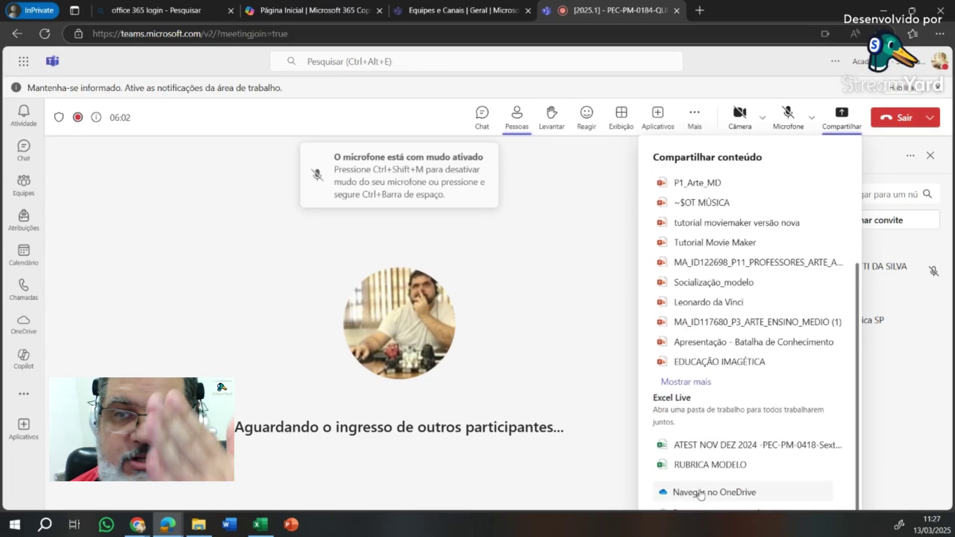
pyautogui.scroll(2, 701, 493)
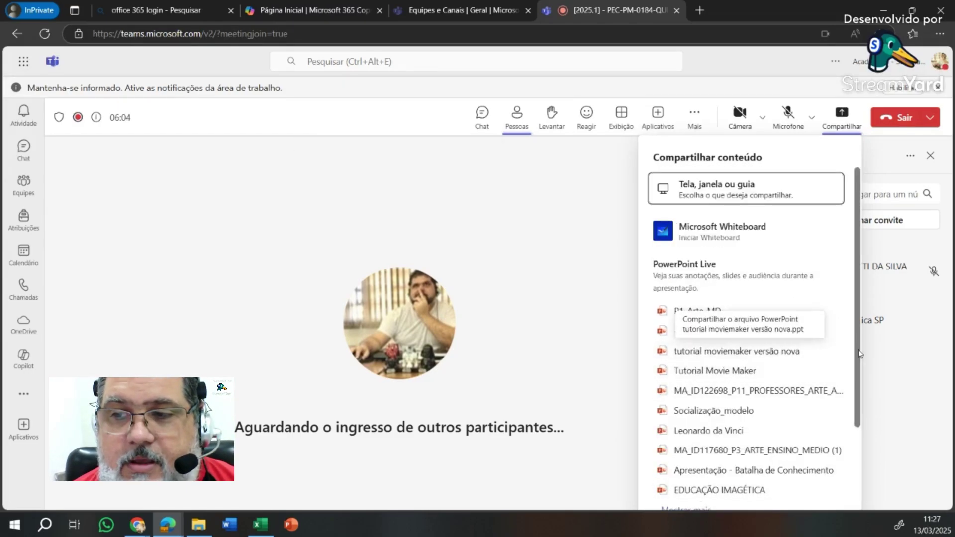
pyautogui.scroll(-2, 861, 475)
pyautogui.click(704, 492)
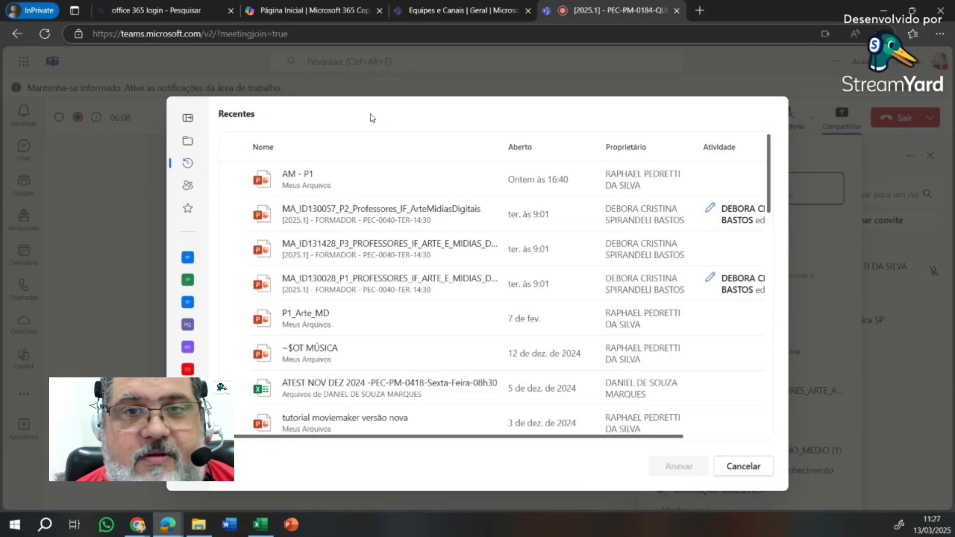
# - Share AM - P1.pptx from Multiplica - 2025 > Arte Mídias Digitais via PowerPoint Live, then unmute the microphone
pyautogui.click(187, 145)
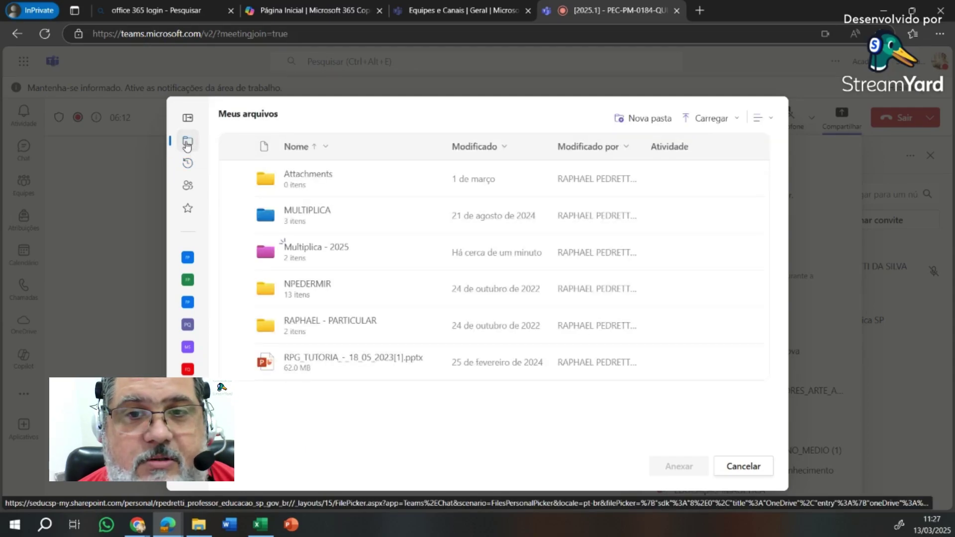
pyautogui.click(294, 249)
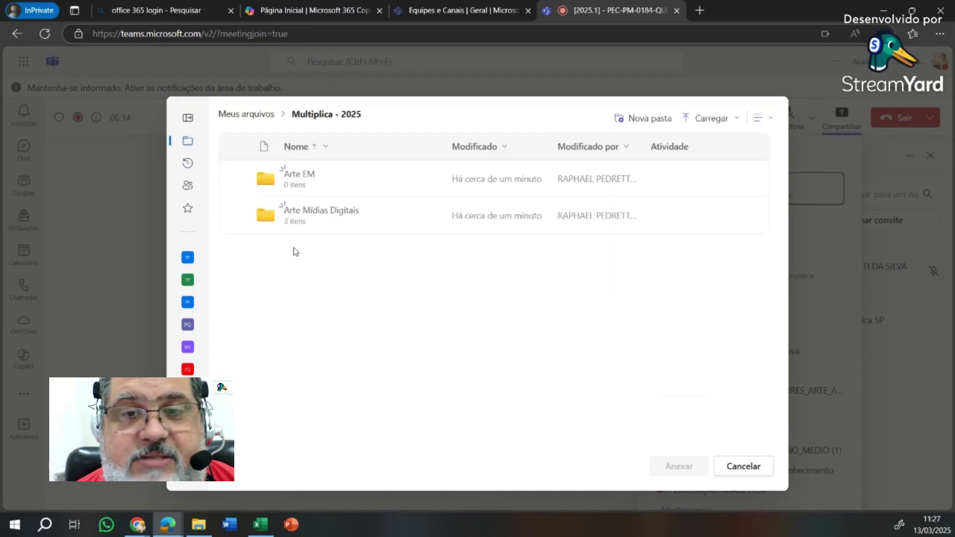
pyautogui.click(320, 211)
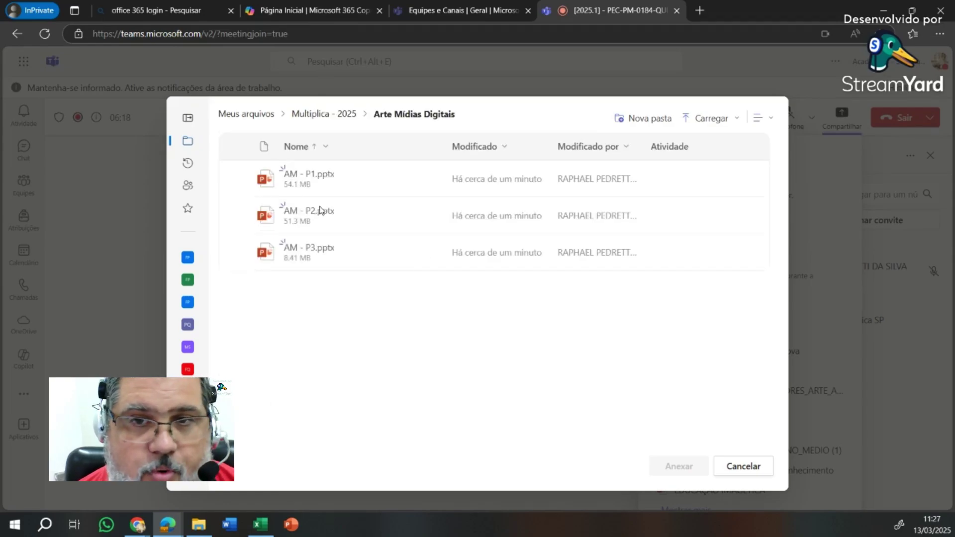
pyautogui.click(238, 178)
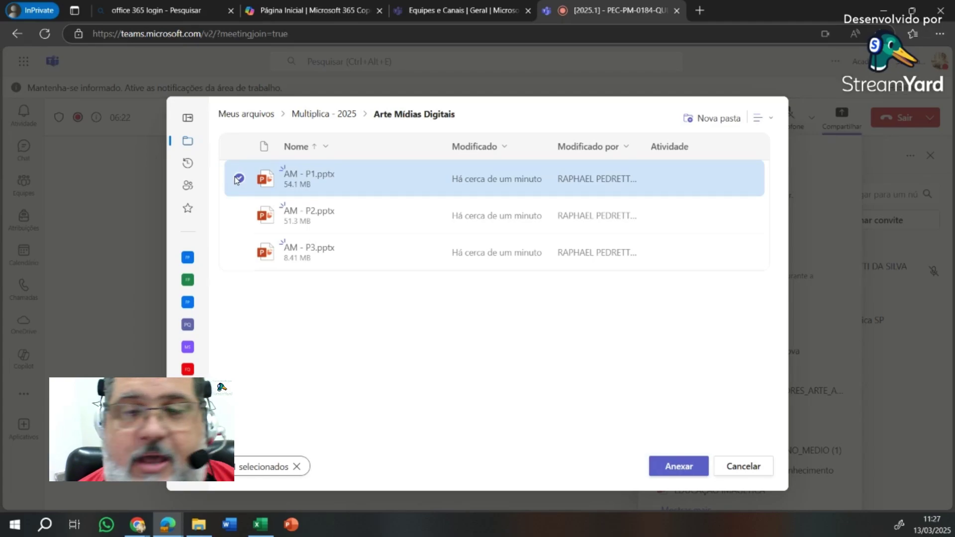
pyautogui.click(681, 465)
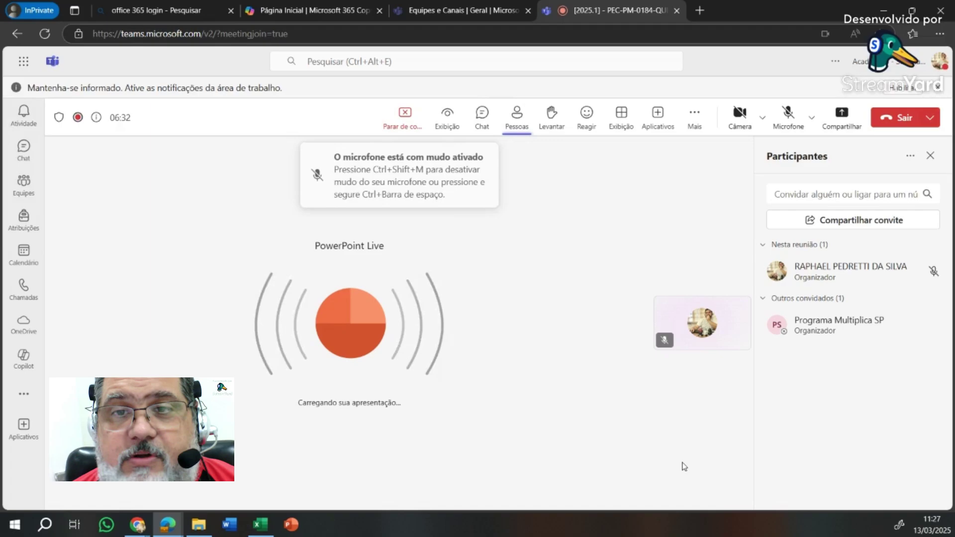
pyautogui.click(787, 114)
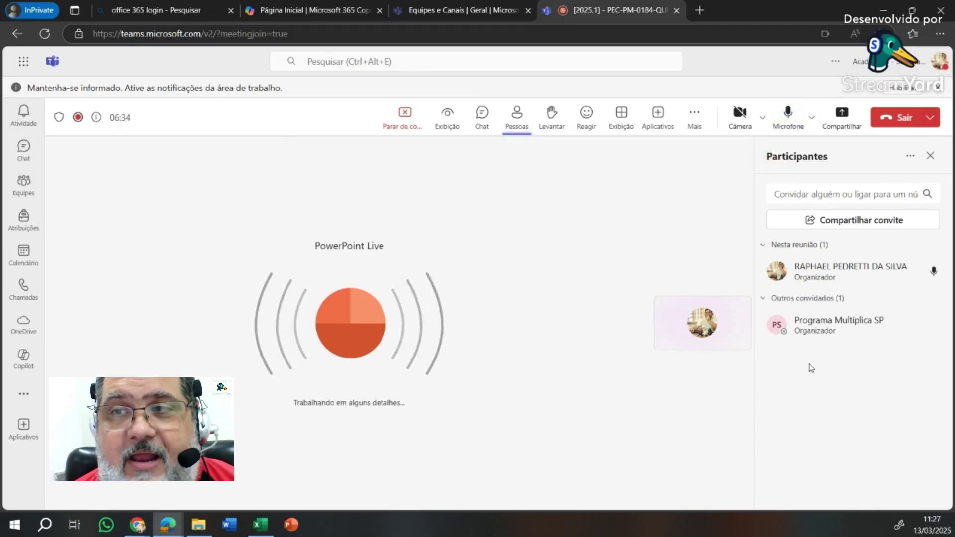